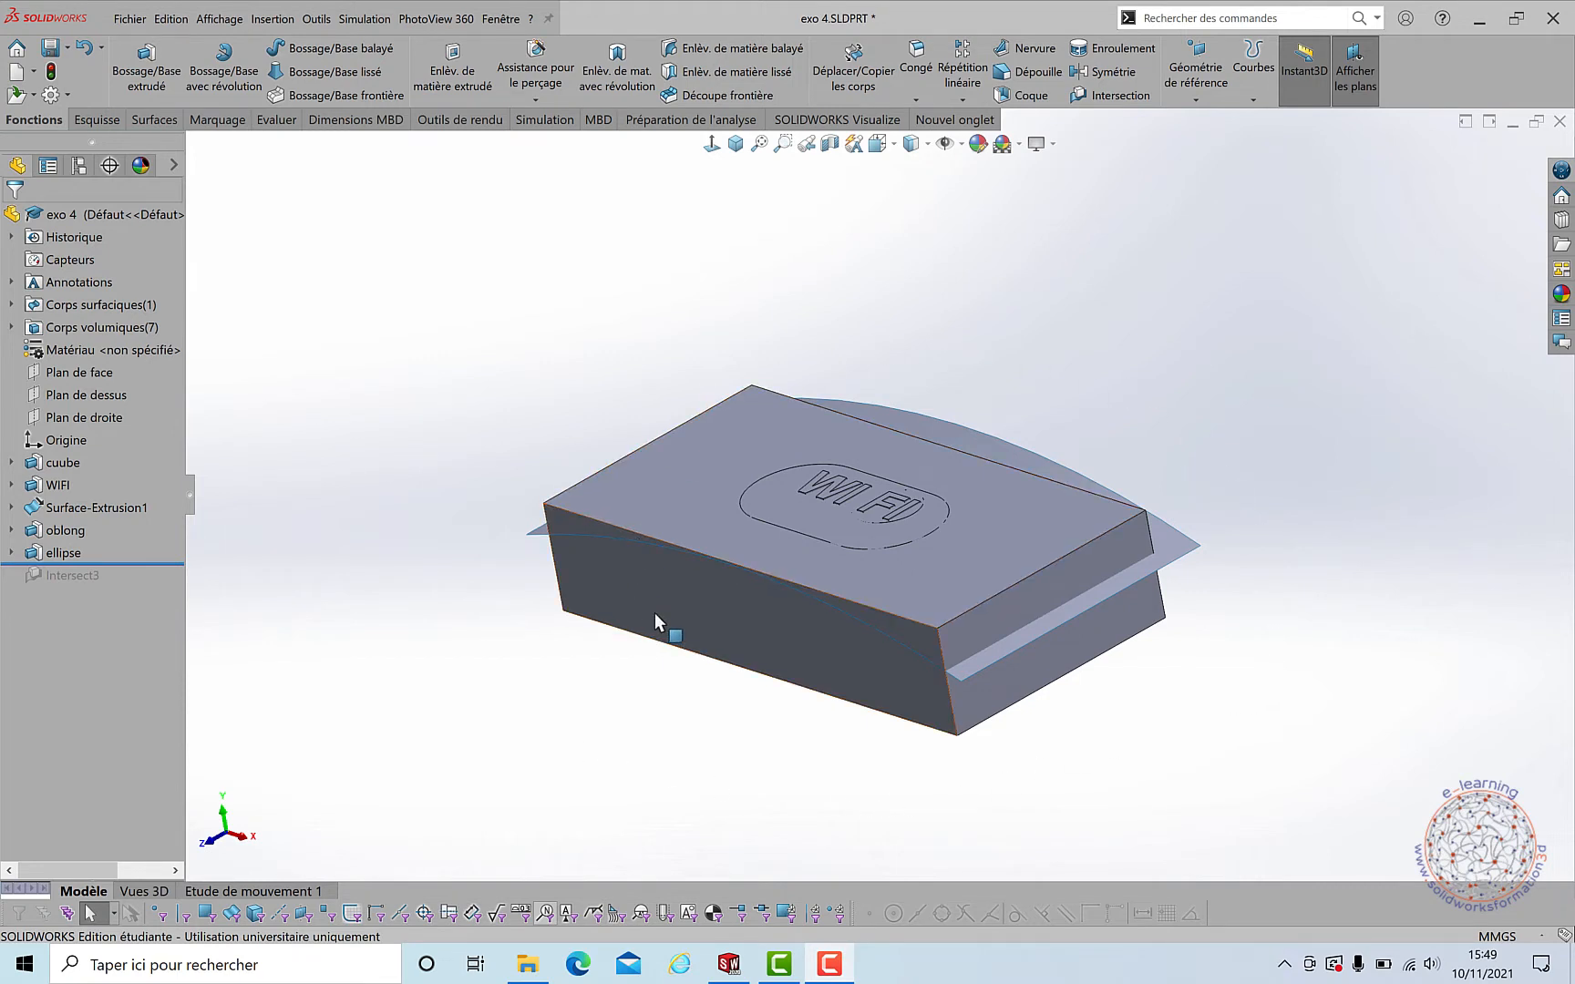
Step: Roll the feature history back to just after cuube and replay it through the WIFI feature
click(1194, 539)
click(1120, 358)
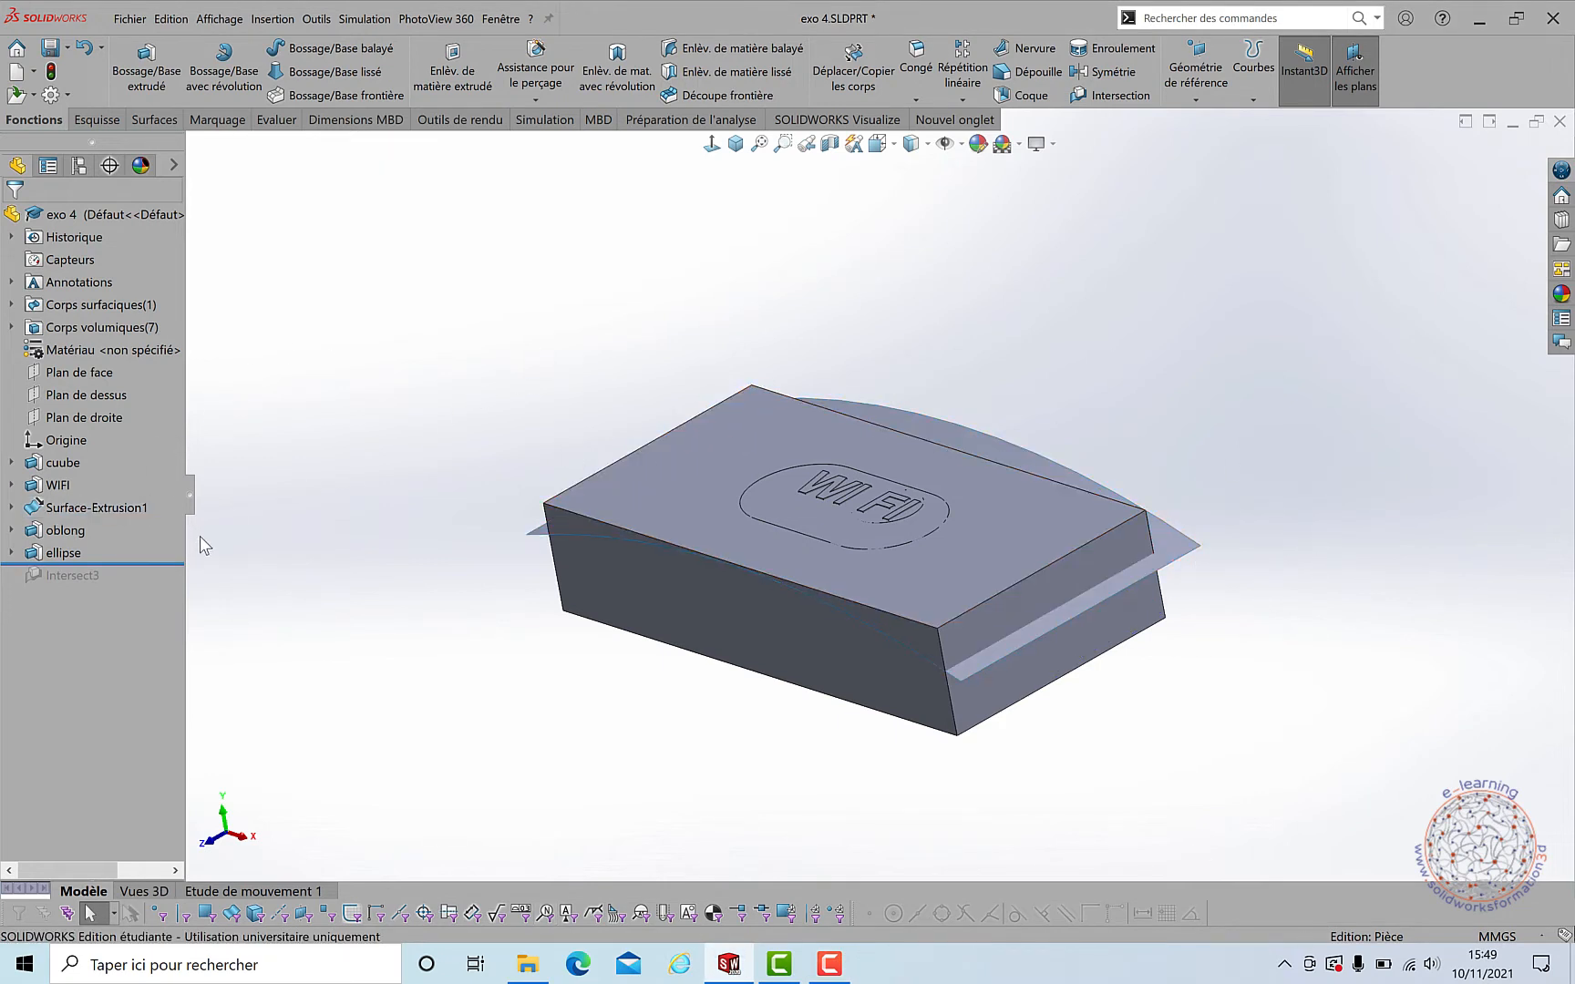
drag(126, 565, 169, 471)
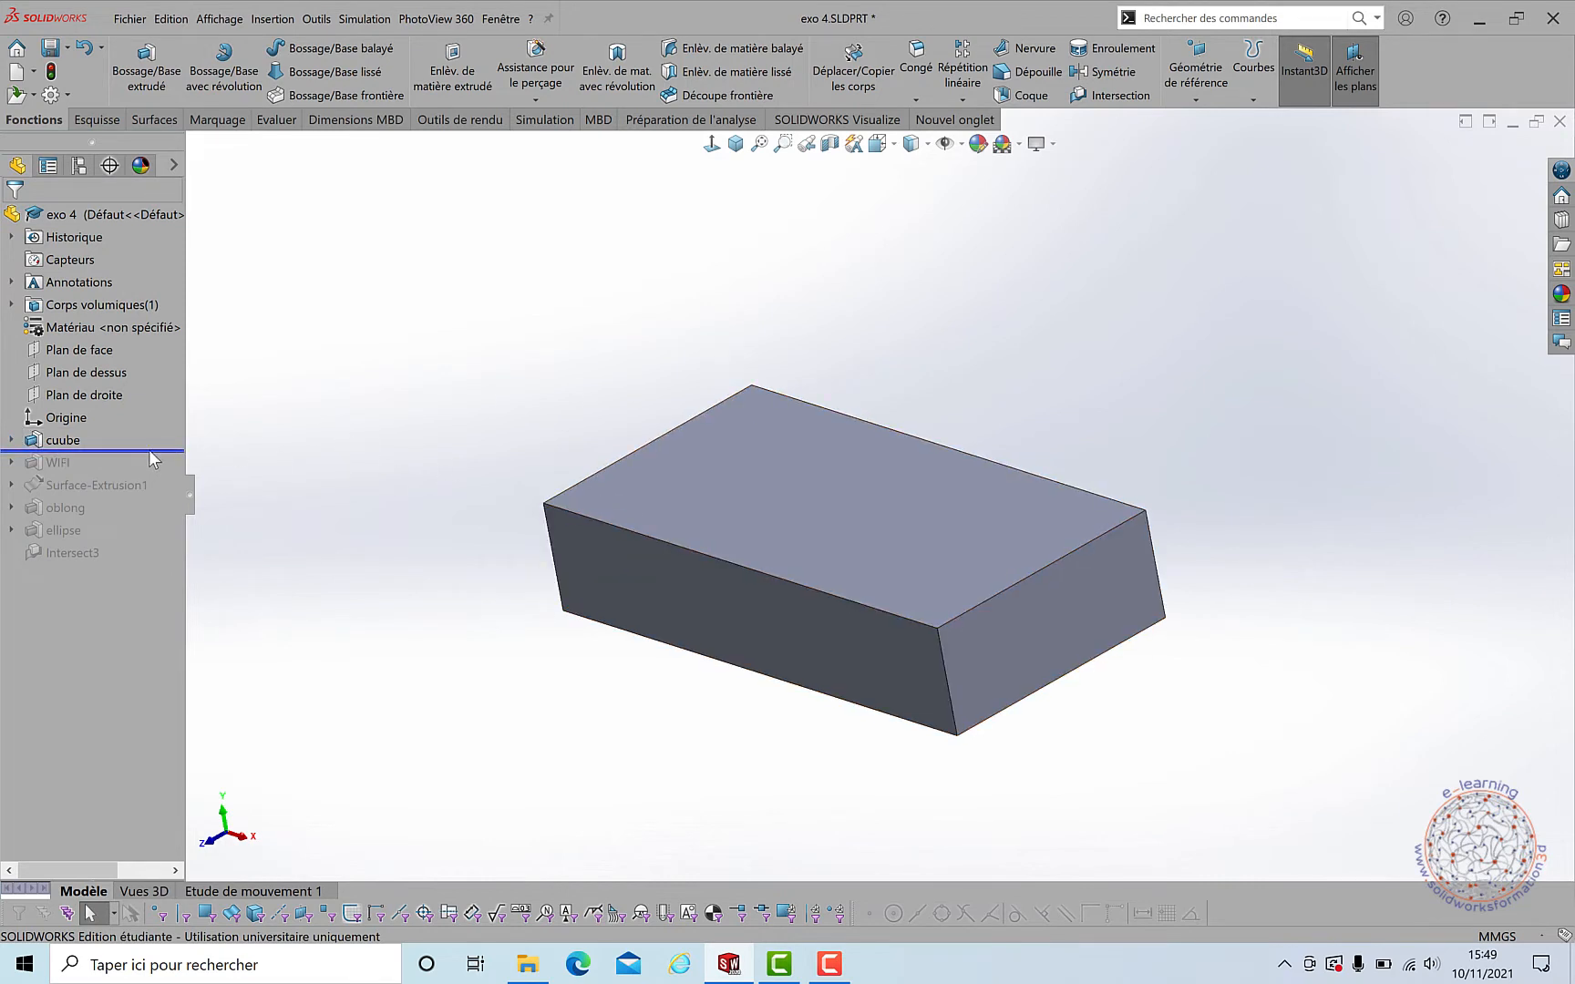
drag(150, 452, 151, 473)
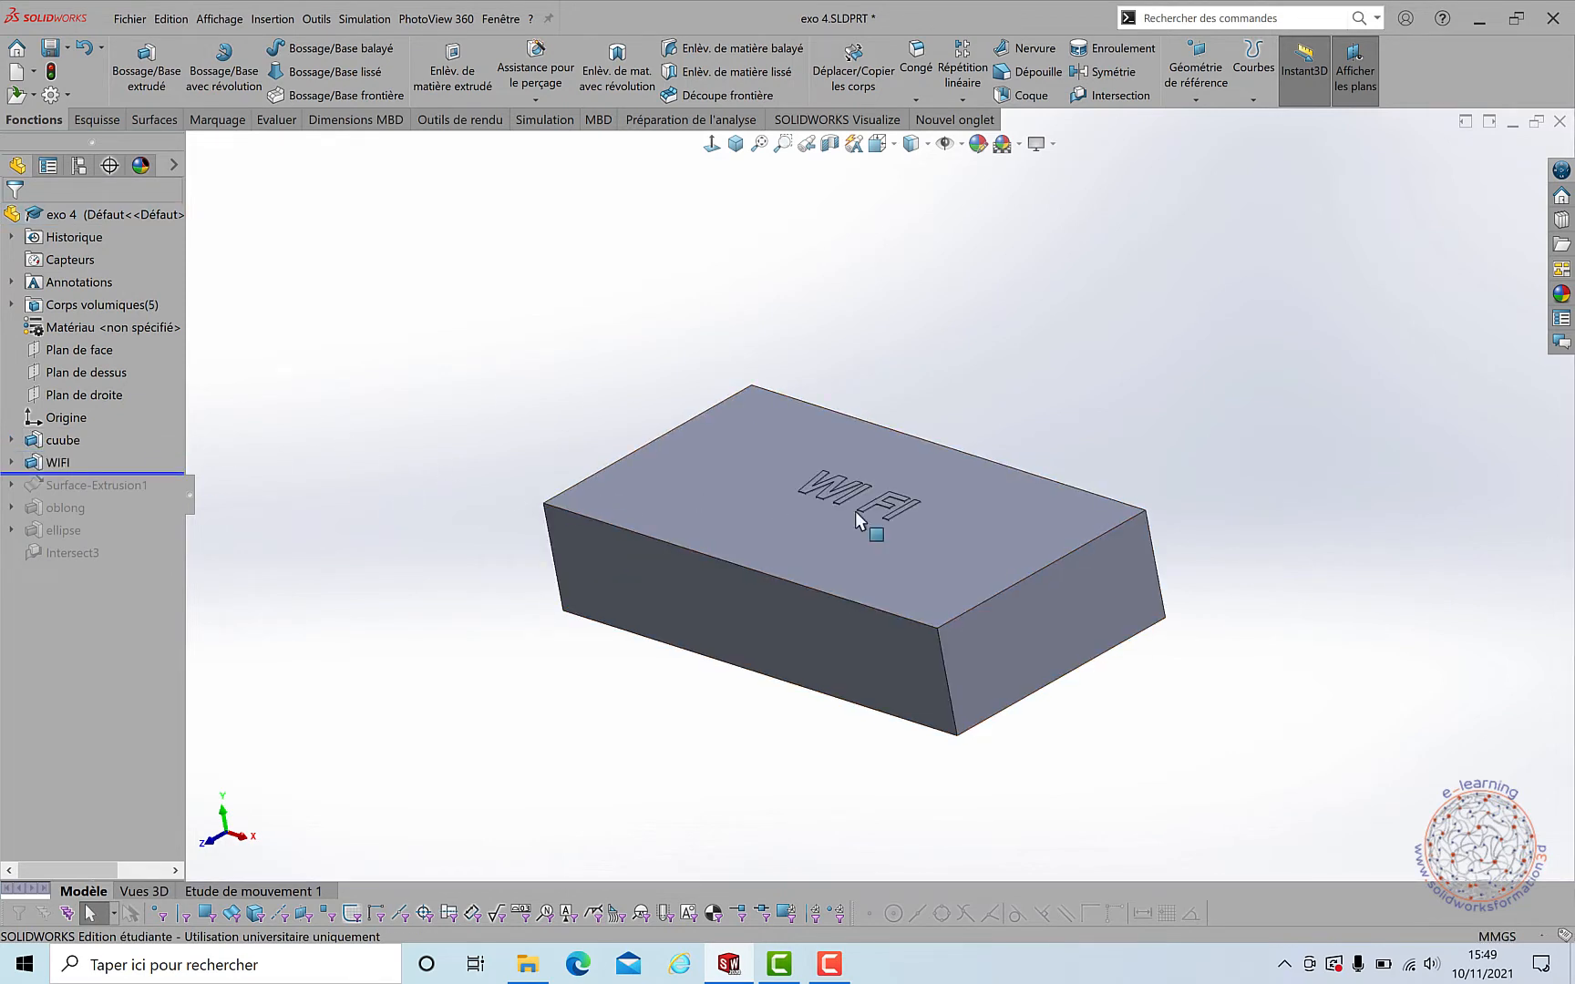
Step: Hide the cuube body and roll the history forward through Surface-Extrusion1 and oblong
right_click(36, 444)
click(246, 406)
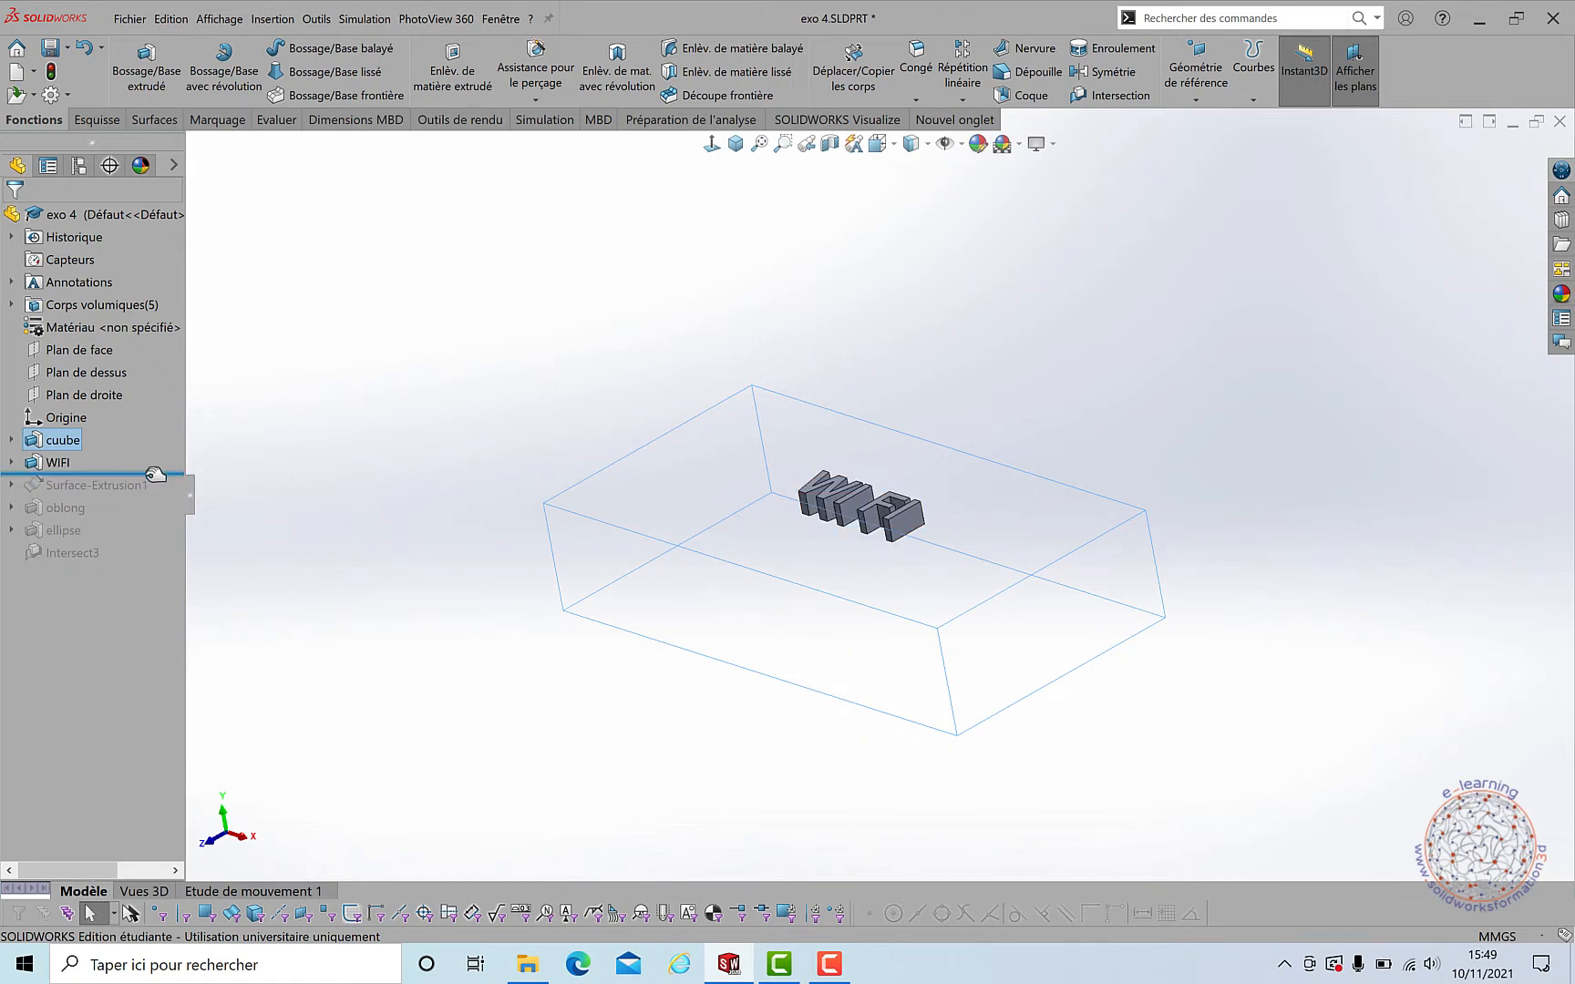
drag(171, 474, 218, 527)
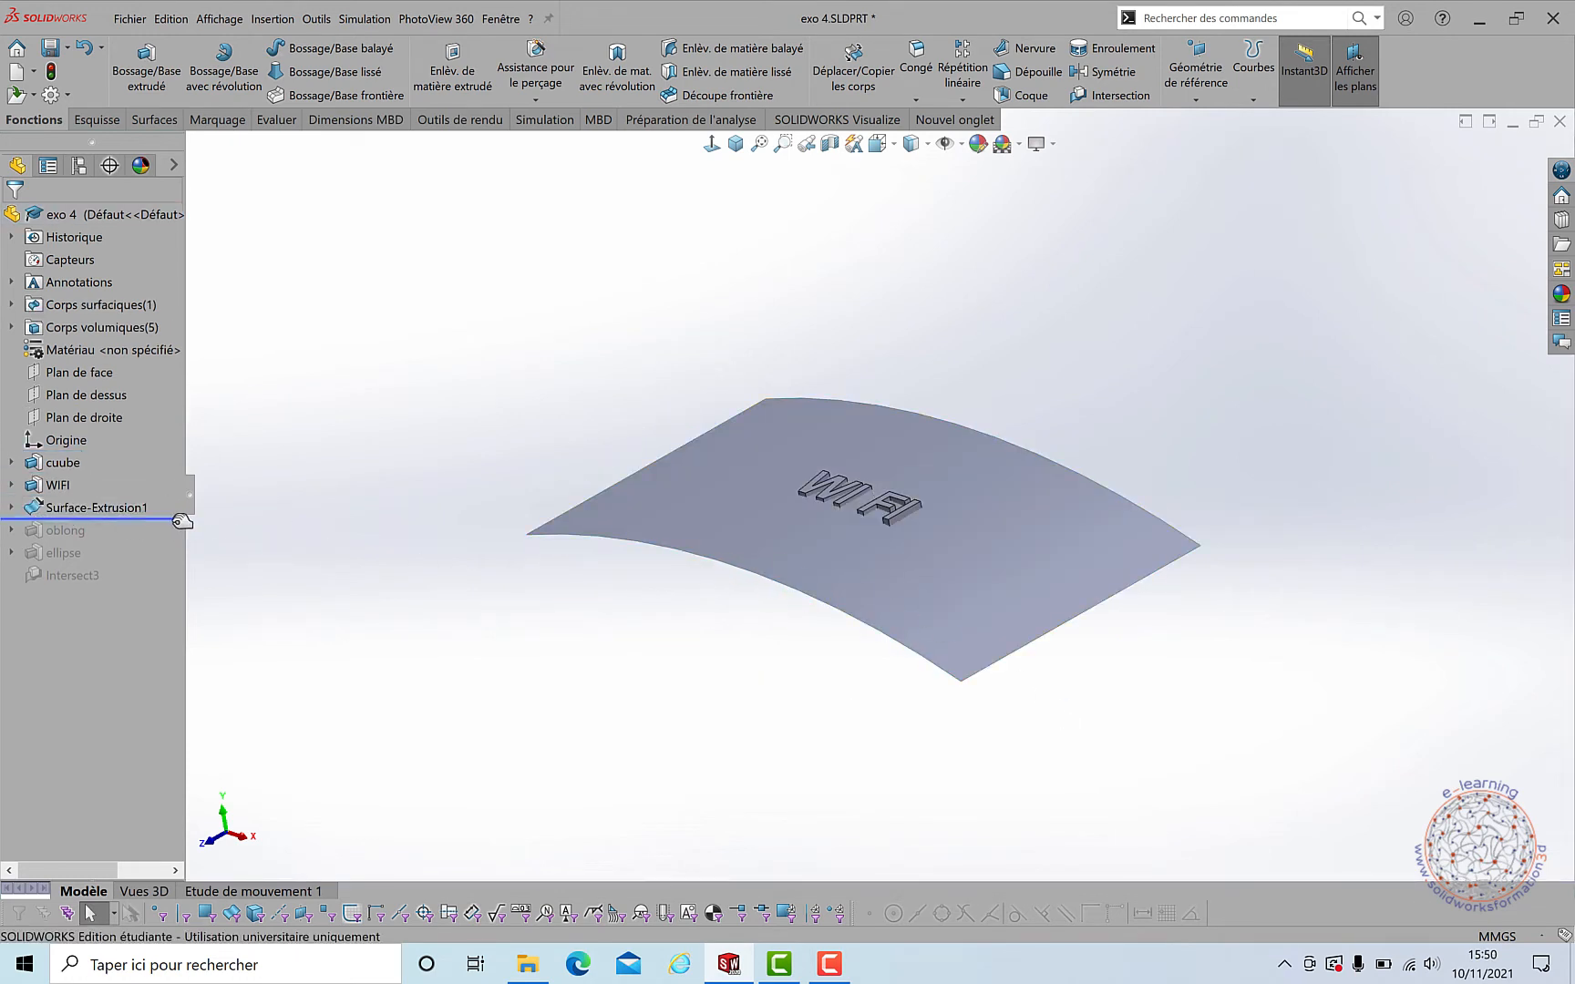
drag(182, 521, 176, 536)
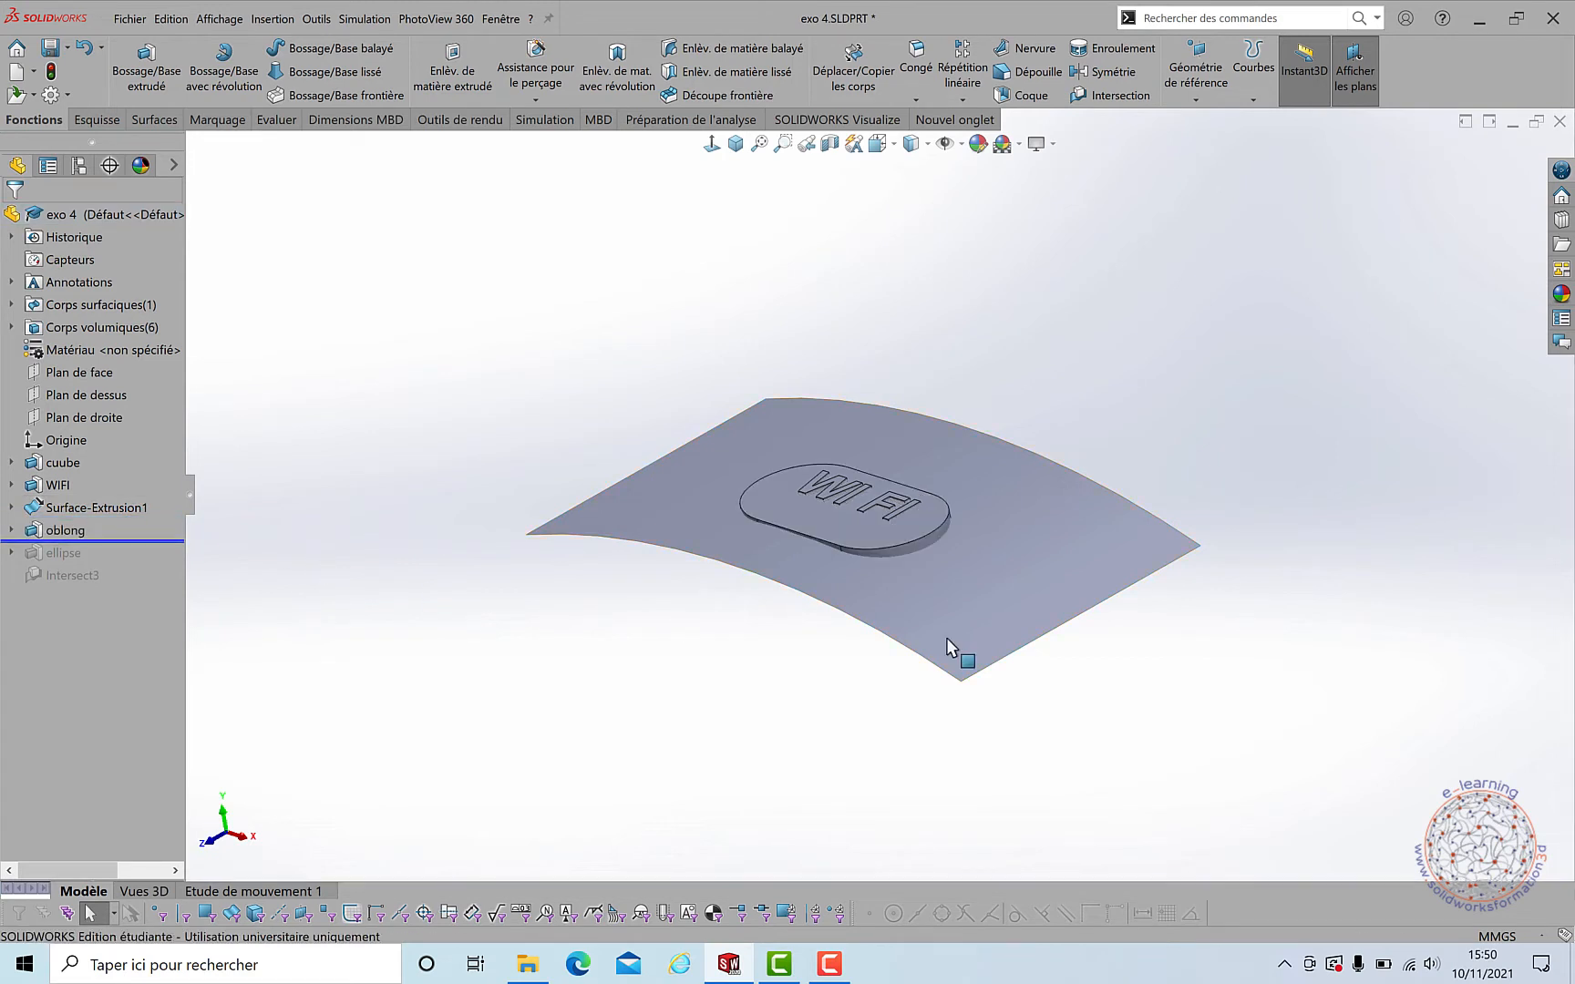
Step: Hide the oblong body and roll the history forward through ellipse to inspect the ellipse and letters
middle_drag(636, 563, 666, 542)
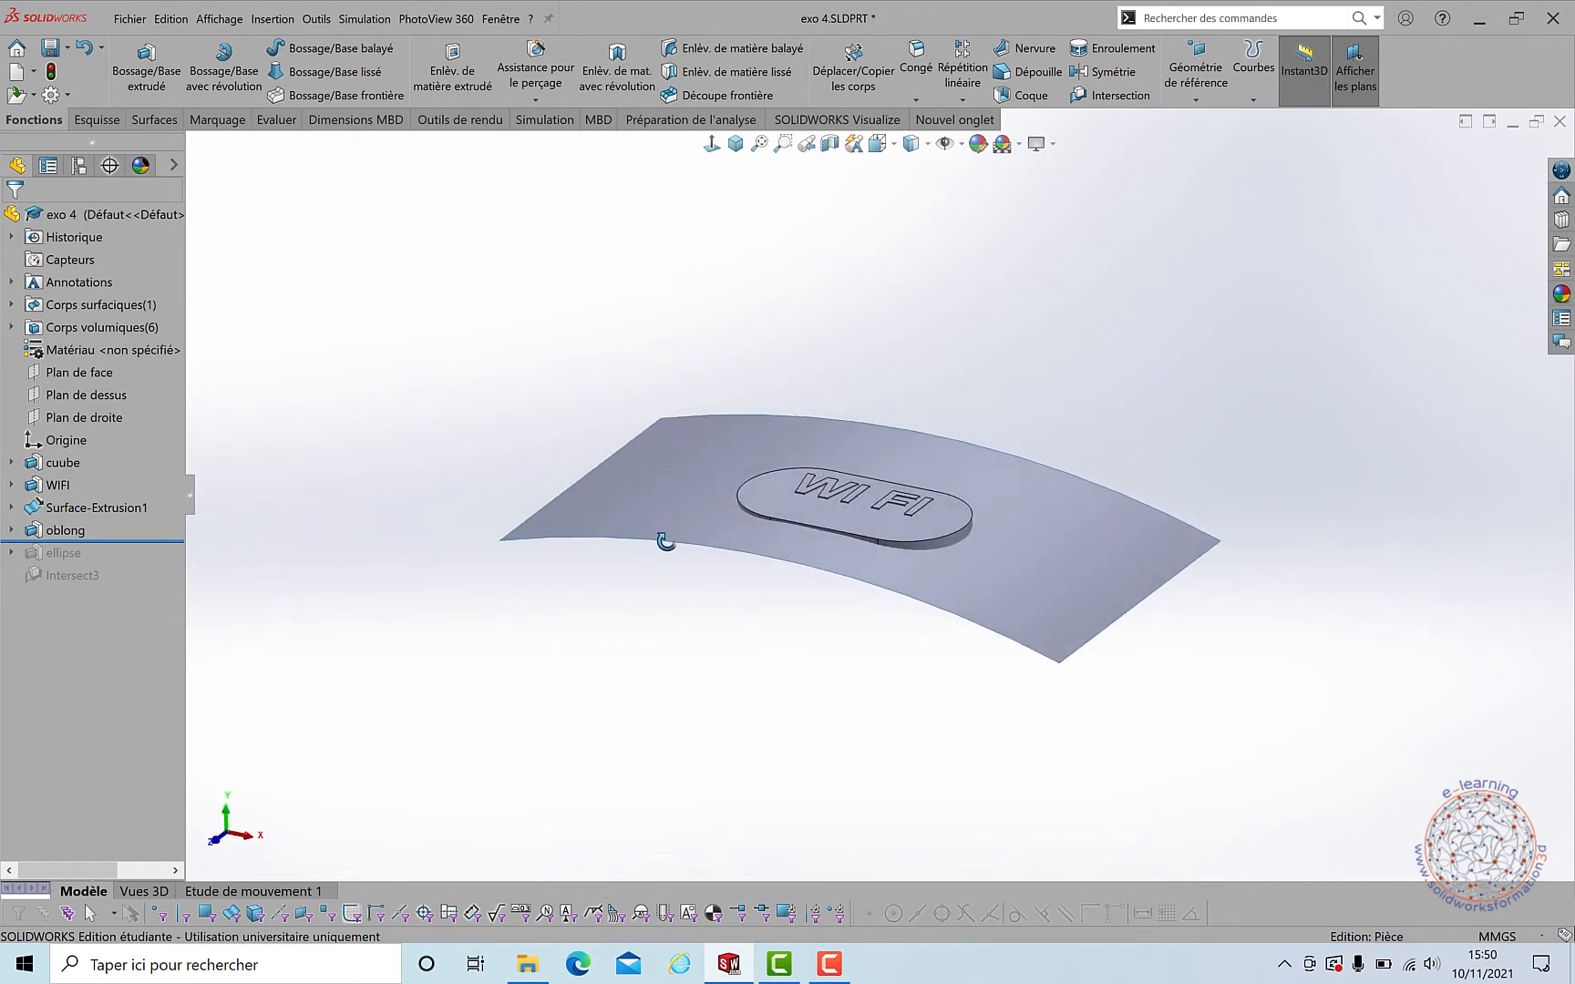
right_click(34, 530)
click(49, 509)
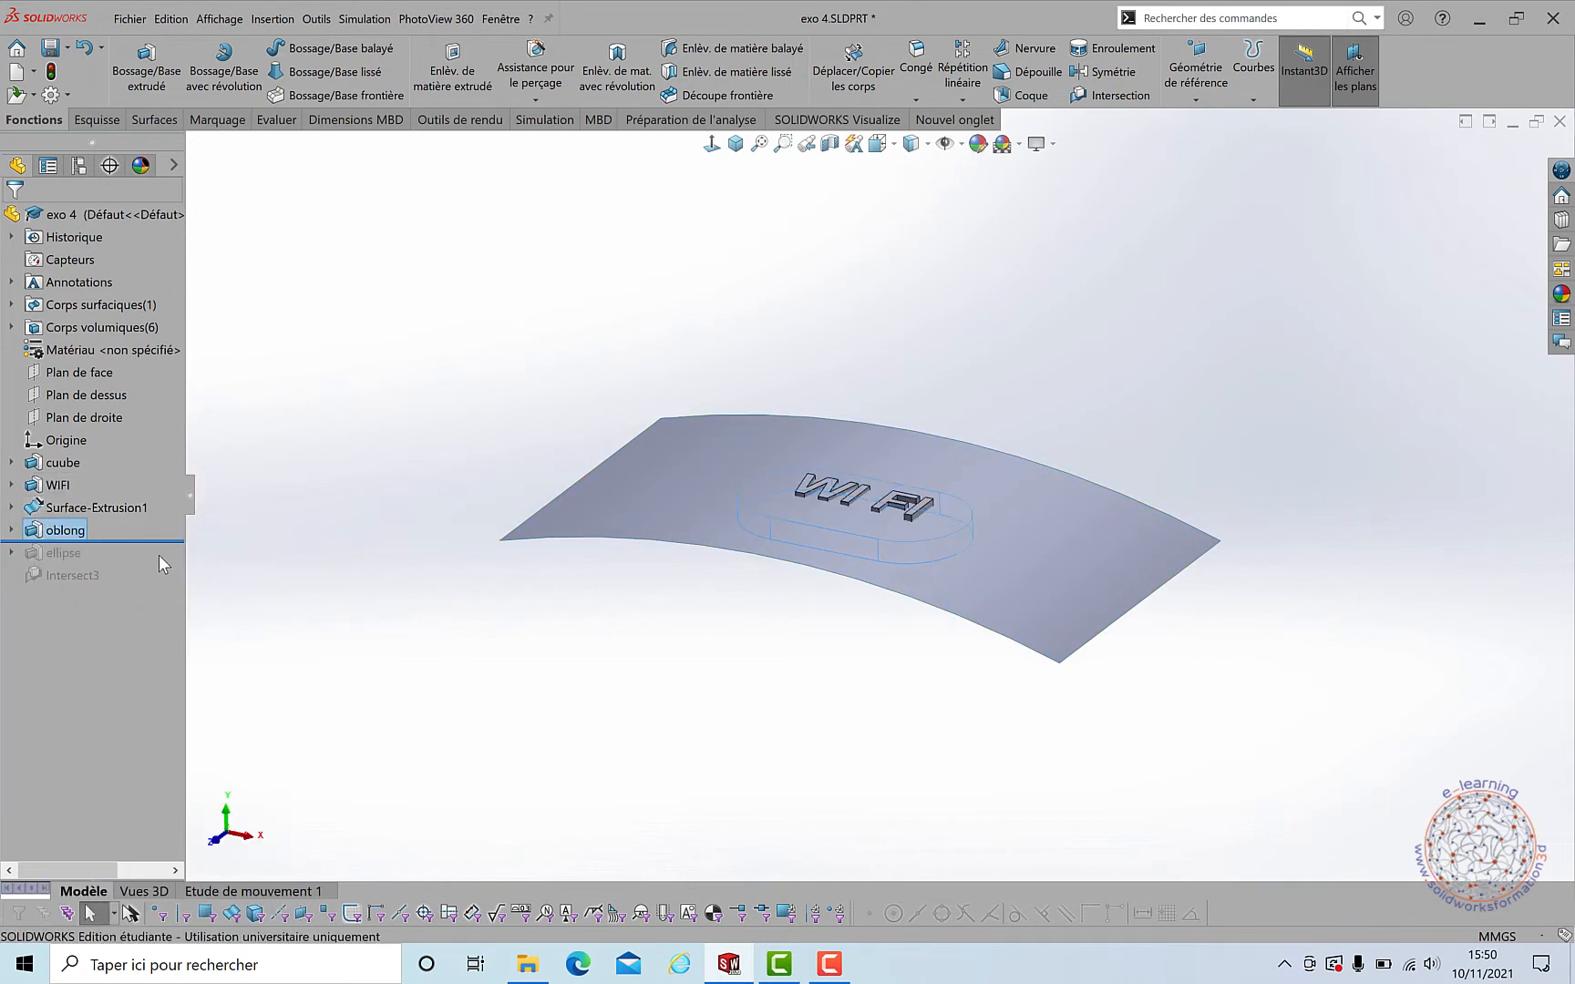
mouse_move(159, 542)
mouse_down()
mouse_move(186, 531)
mouse_move(137, 564)
mouse_up()
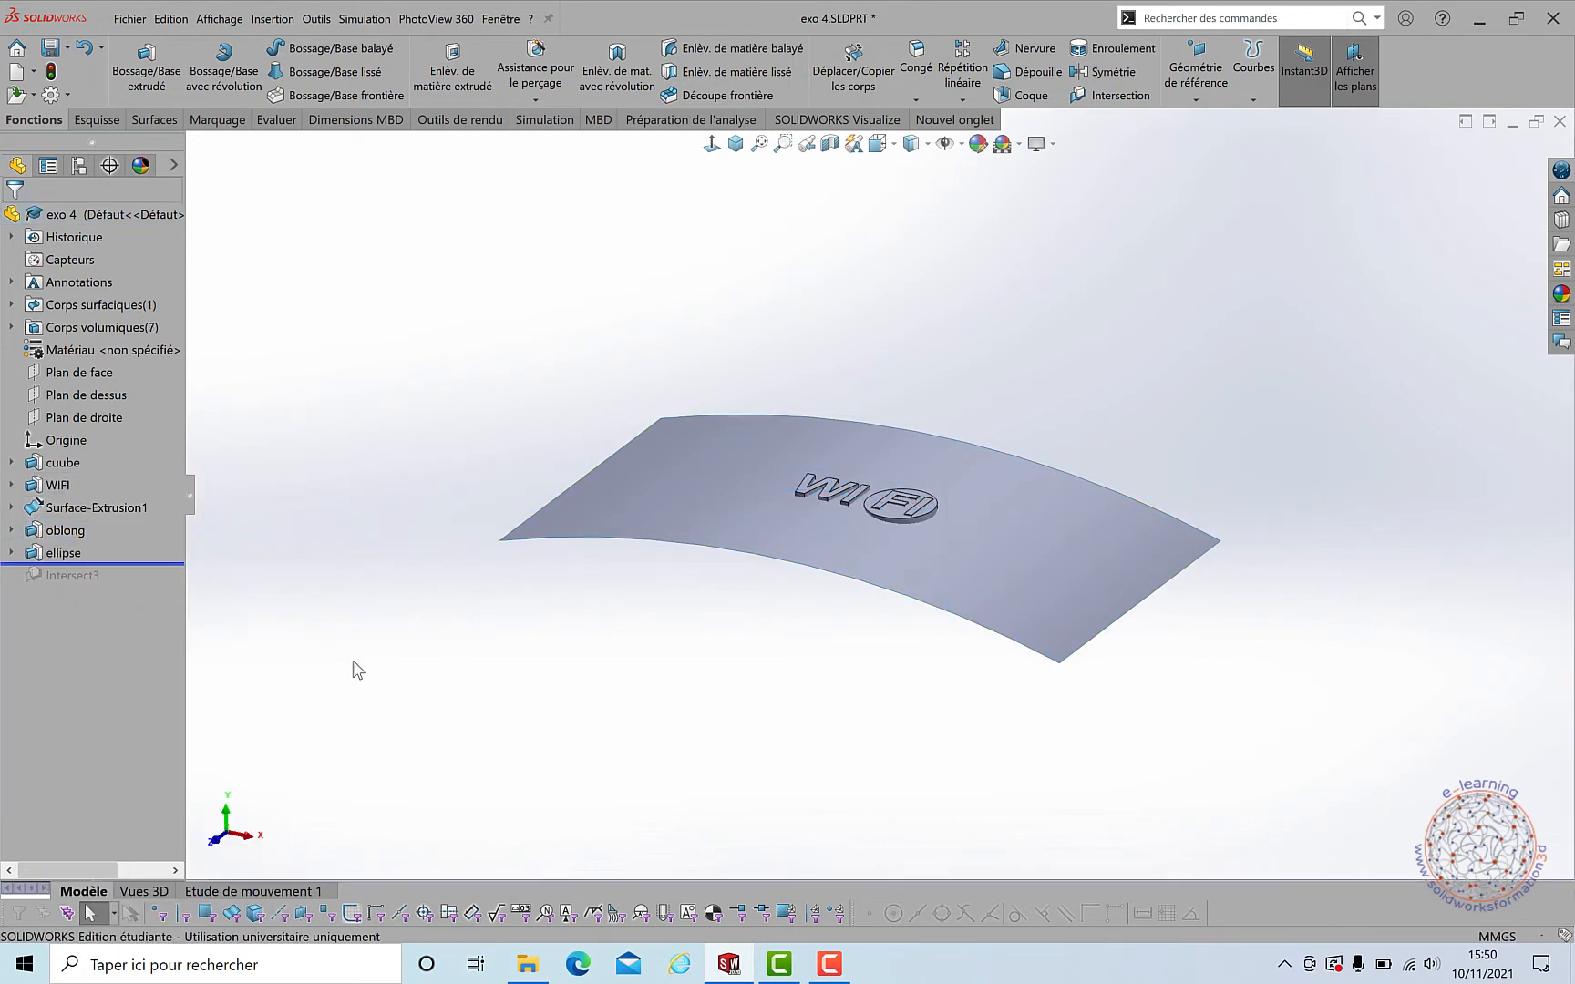
middle_drag(620, 686, 640, 727)
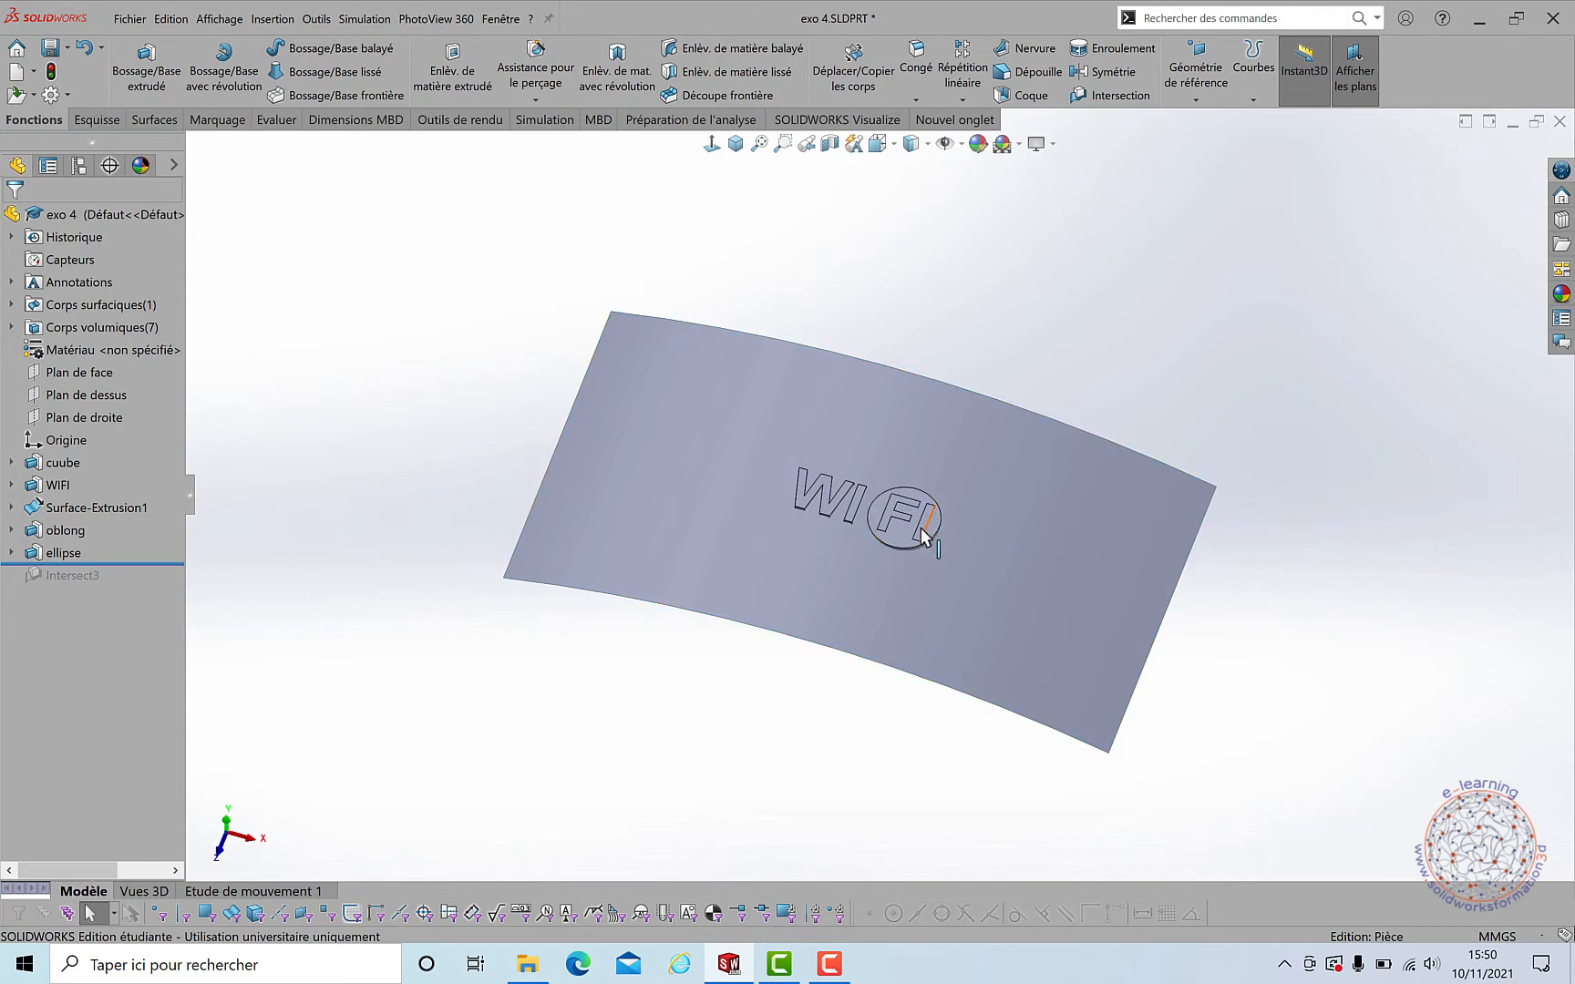
middle_drag(435, 572, 468, 401)
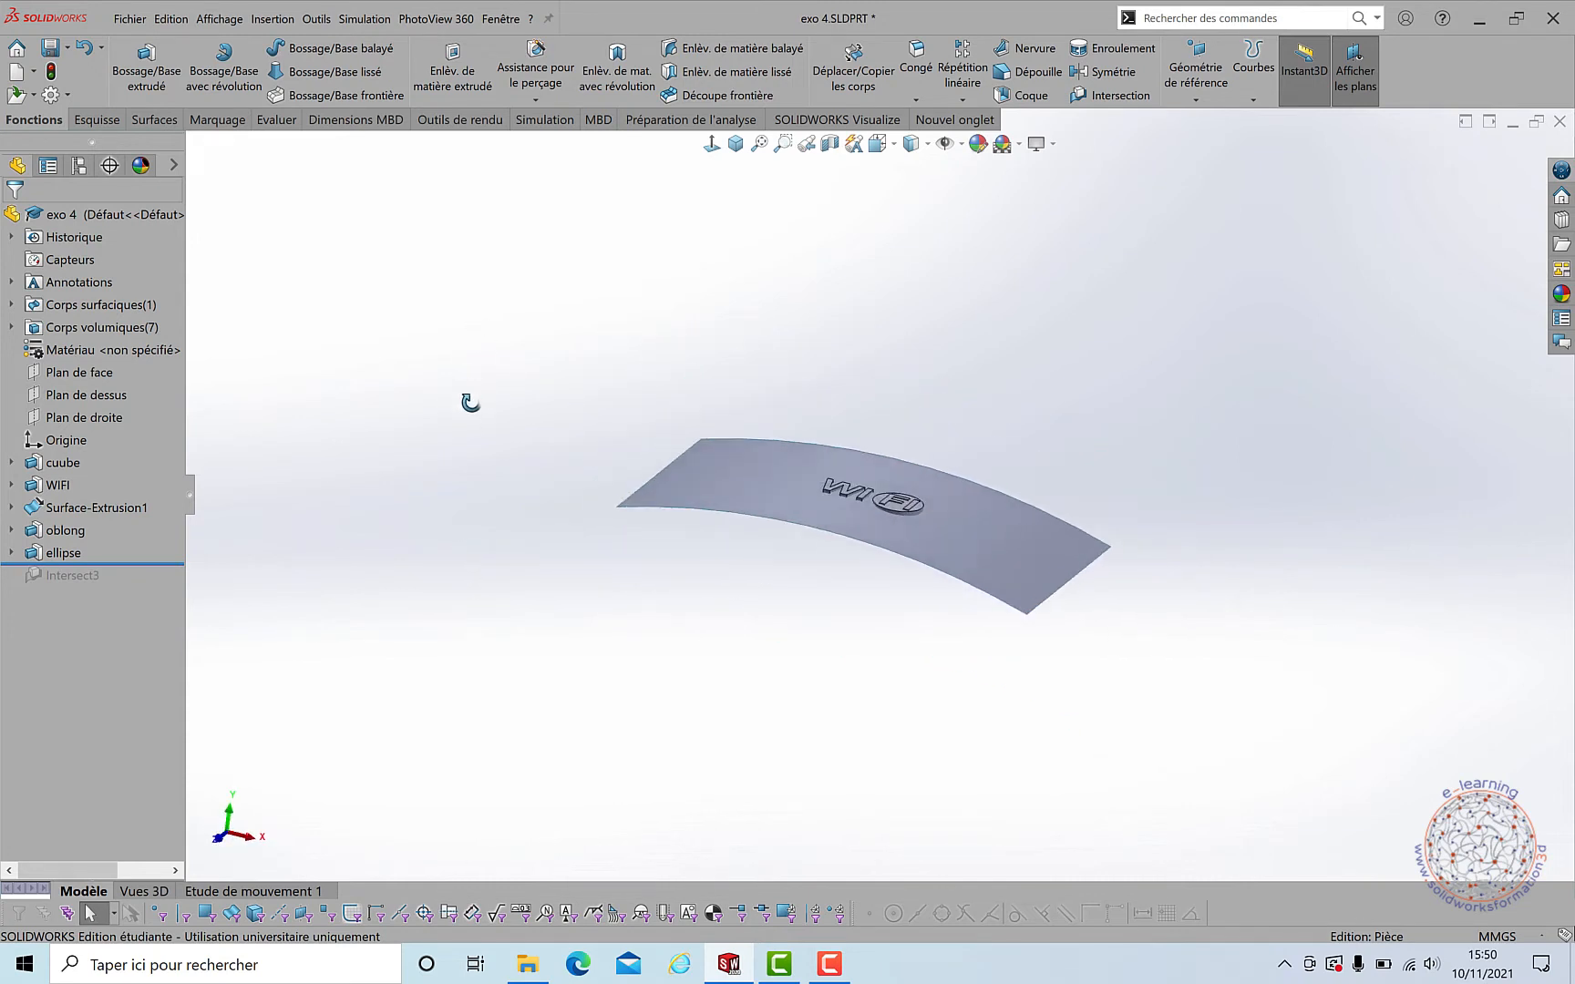
Step: Show the hidden cuube and oblong bodies again and inspect the complete assembly of bodies
right_click(33, 465)
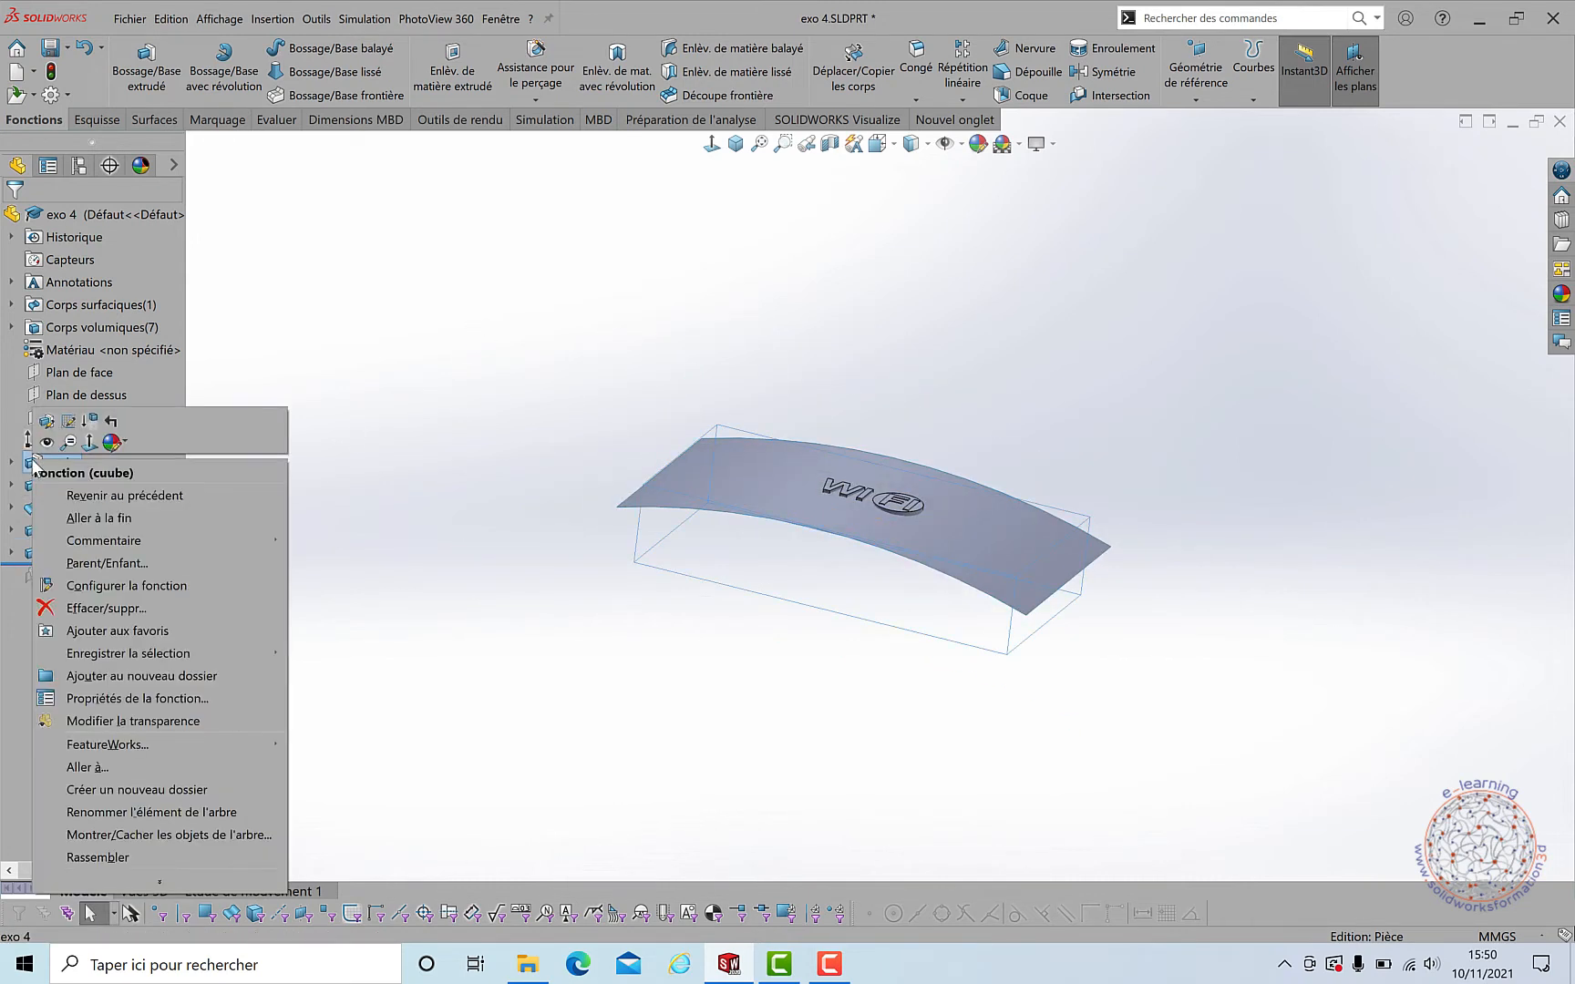
click(46, 441)
click(602, 436)
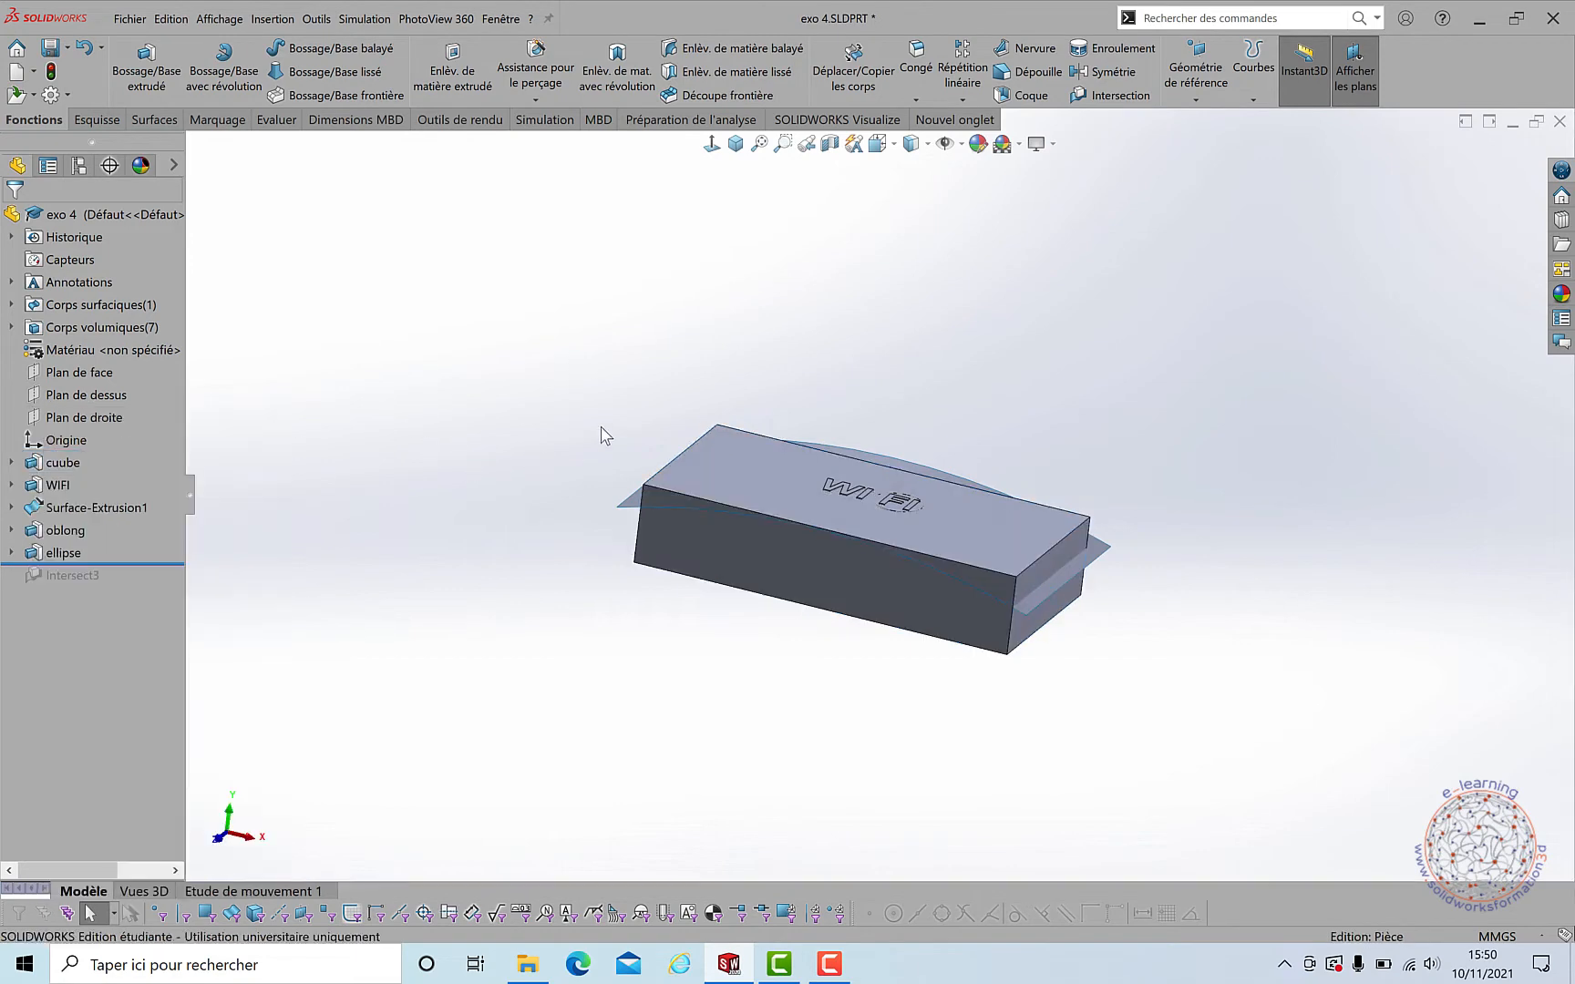
middle_drag(601, 436, 147, 619)
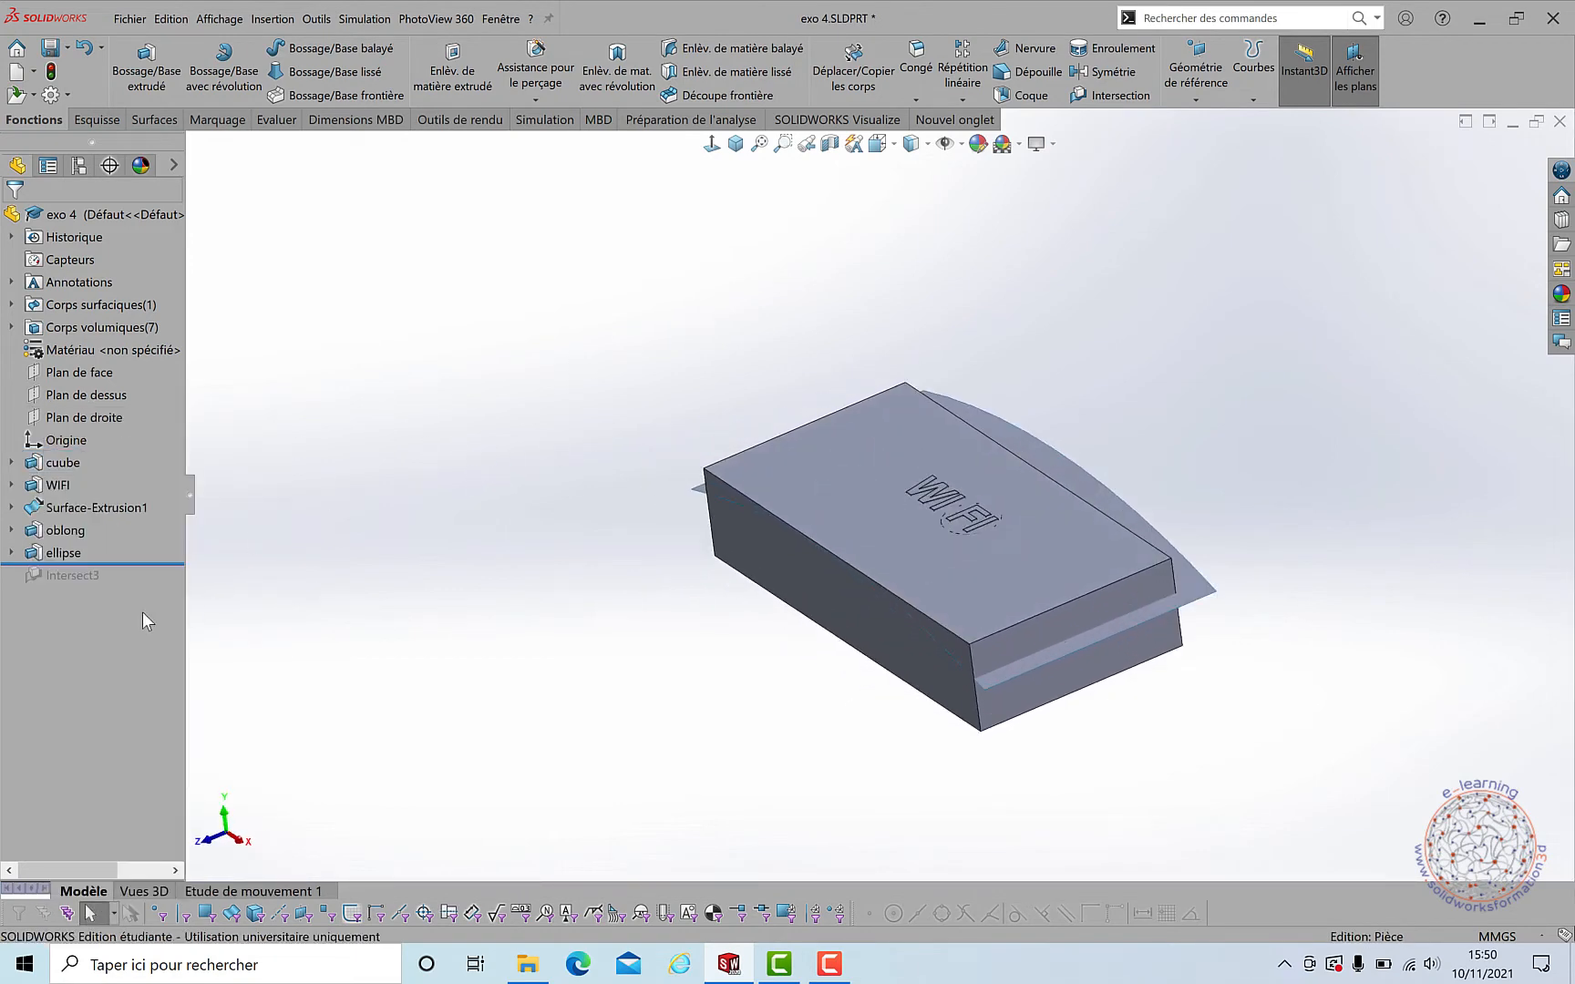
right_click(36, 532)
click(48, 513)
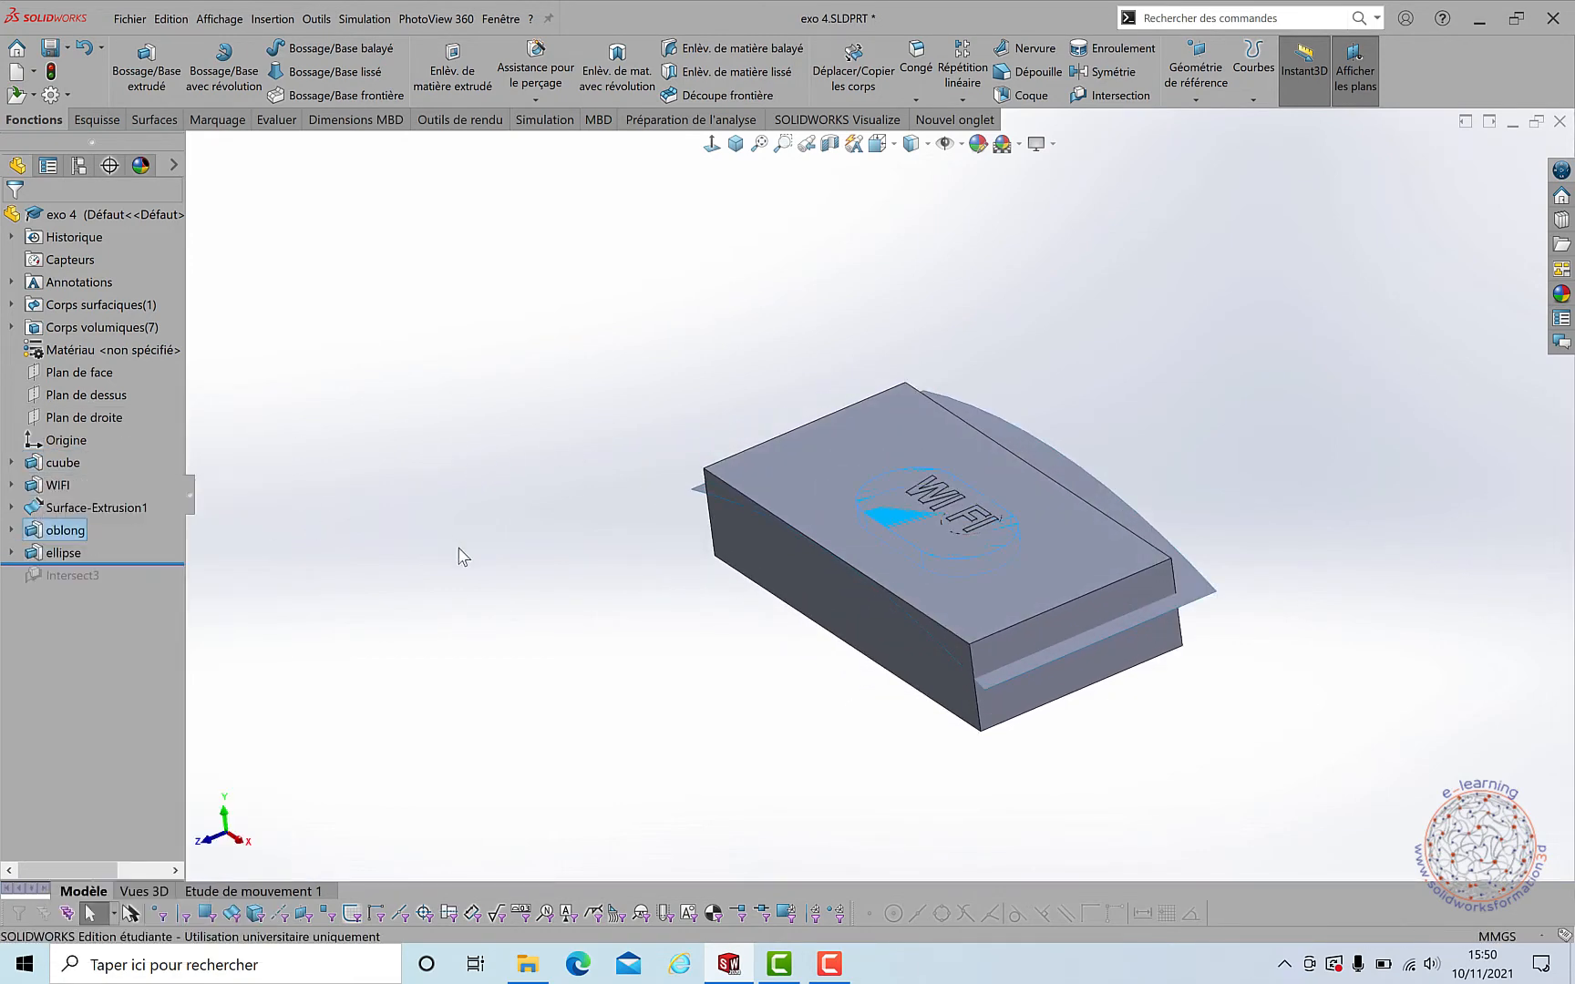
click(539, 585)
middle_drag(544, 615, 620, 576)
scroll(1136, 566, down, 2)
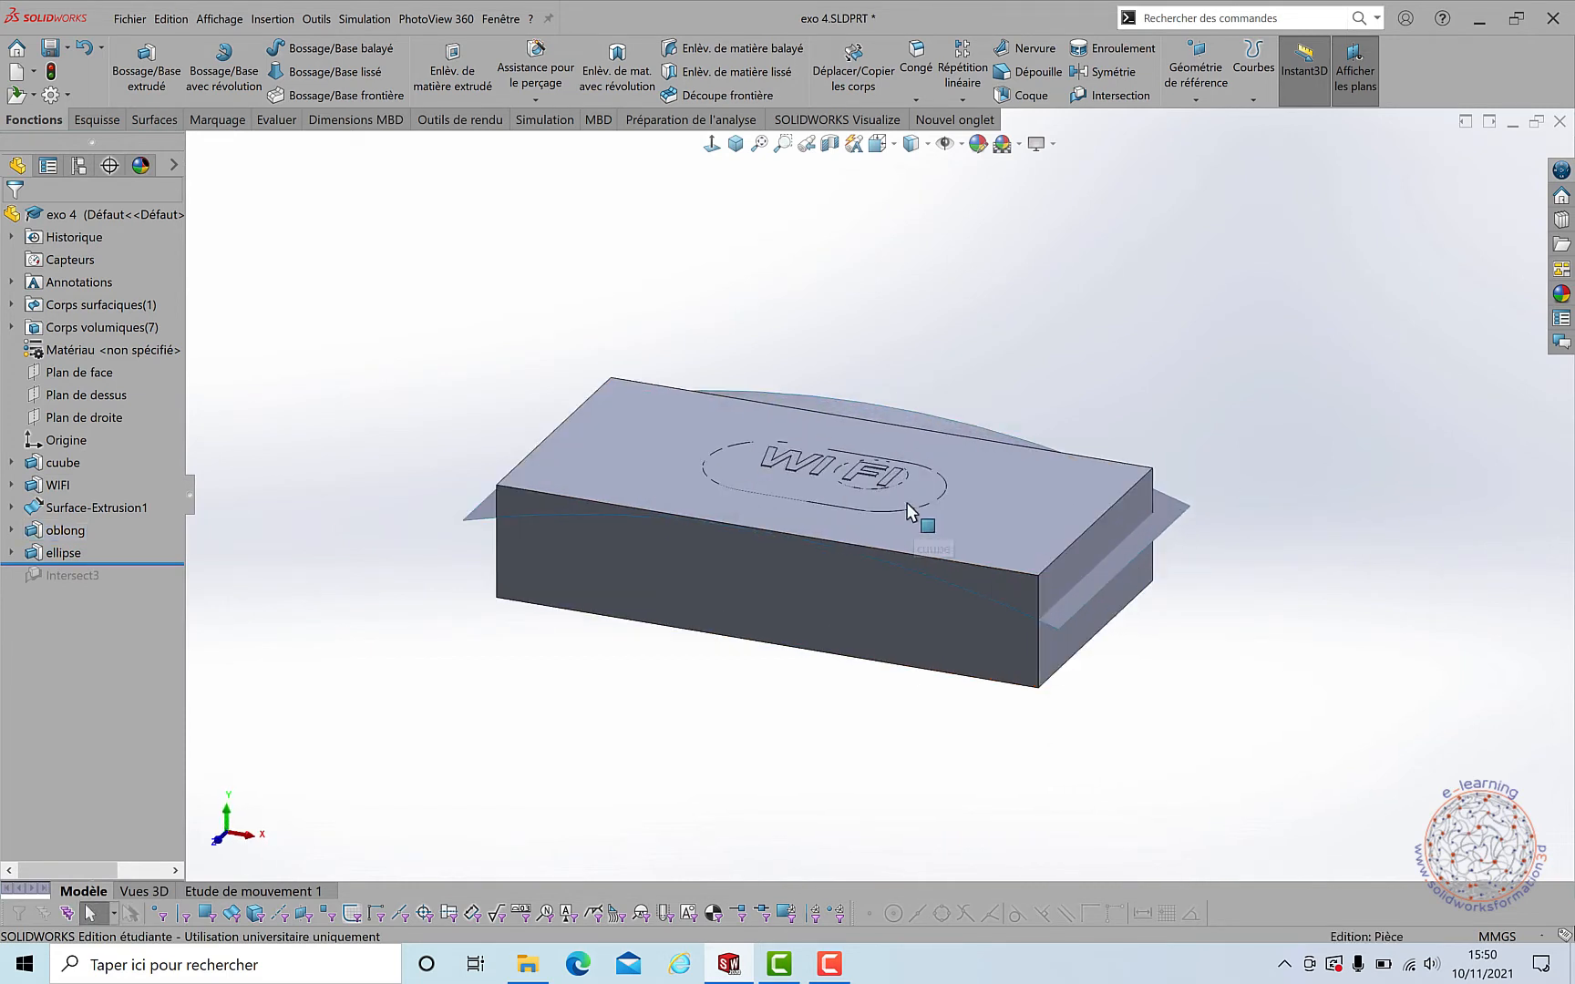
middle_drag(907, 509, 897, 544)
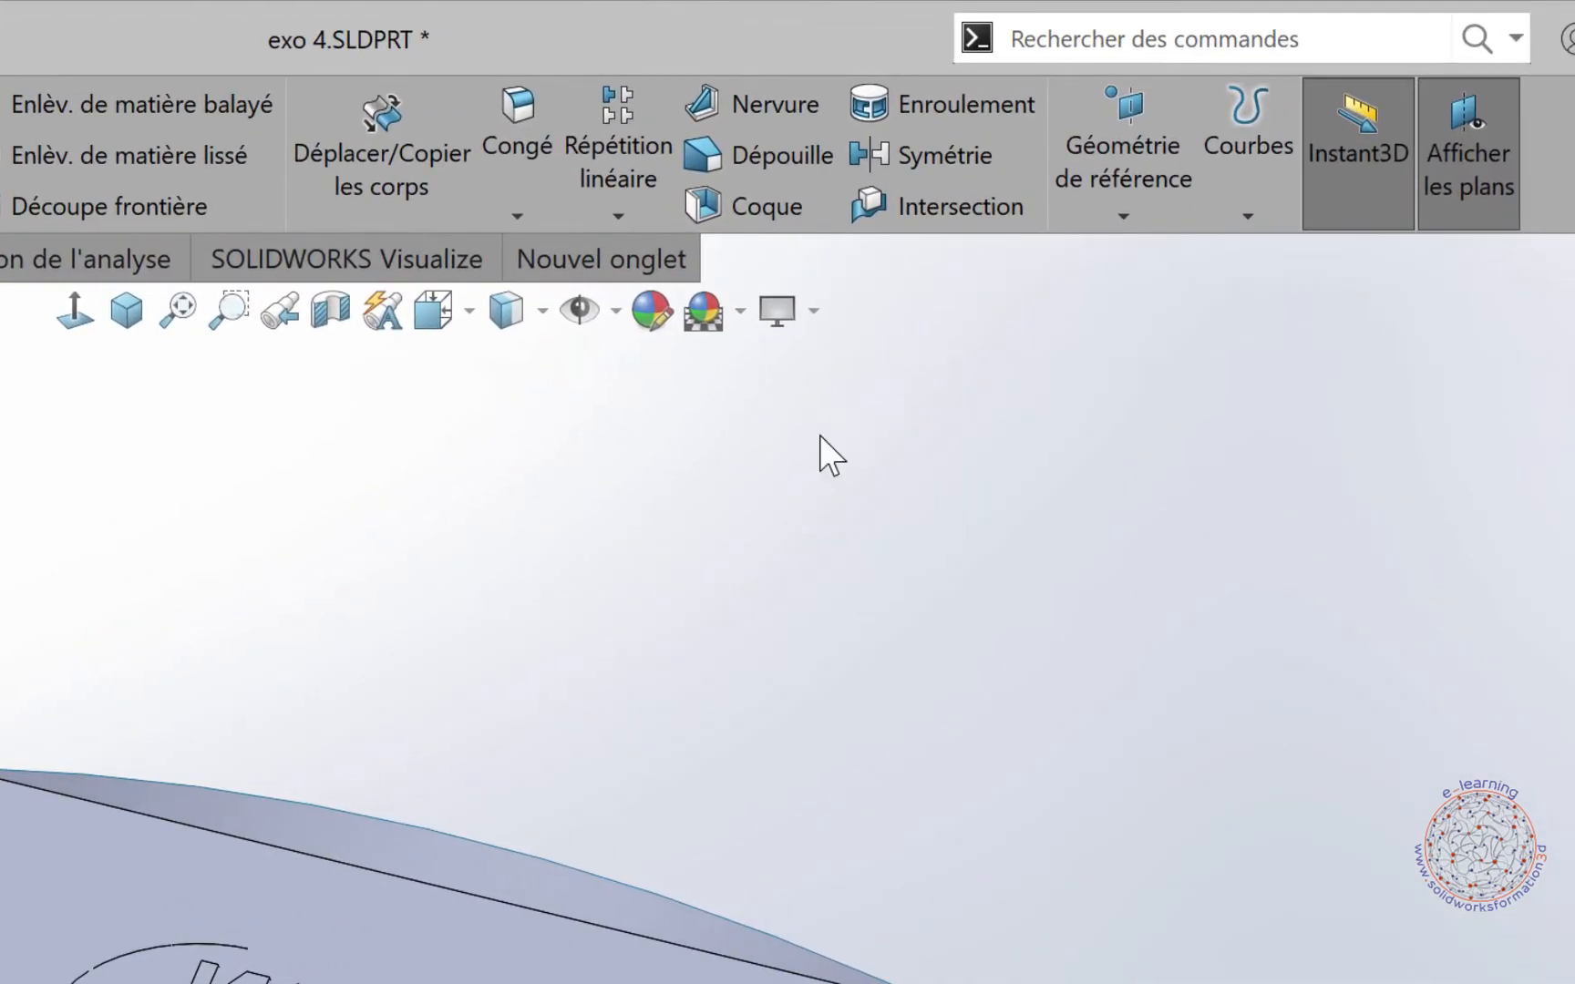
Step: Start an Intersect feature with Surface-Extrusion1 and the cuube body as selections
click(943, 201)
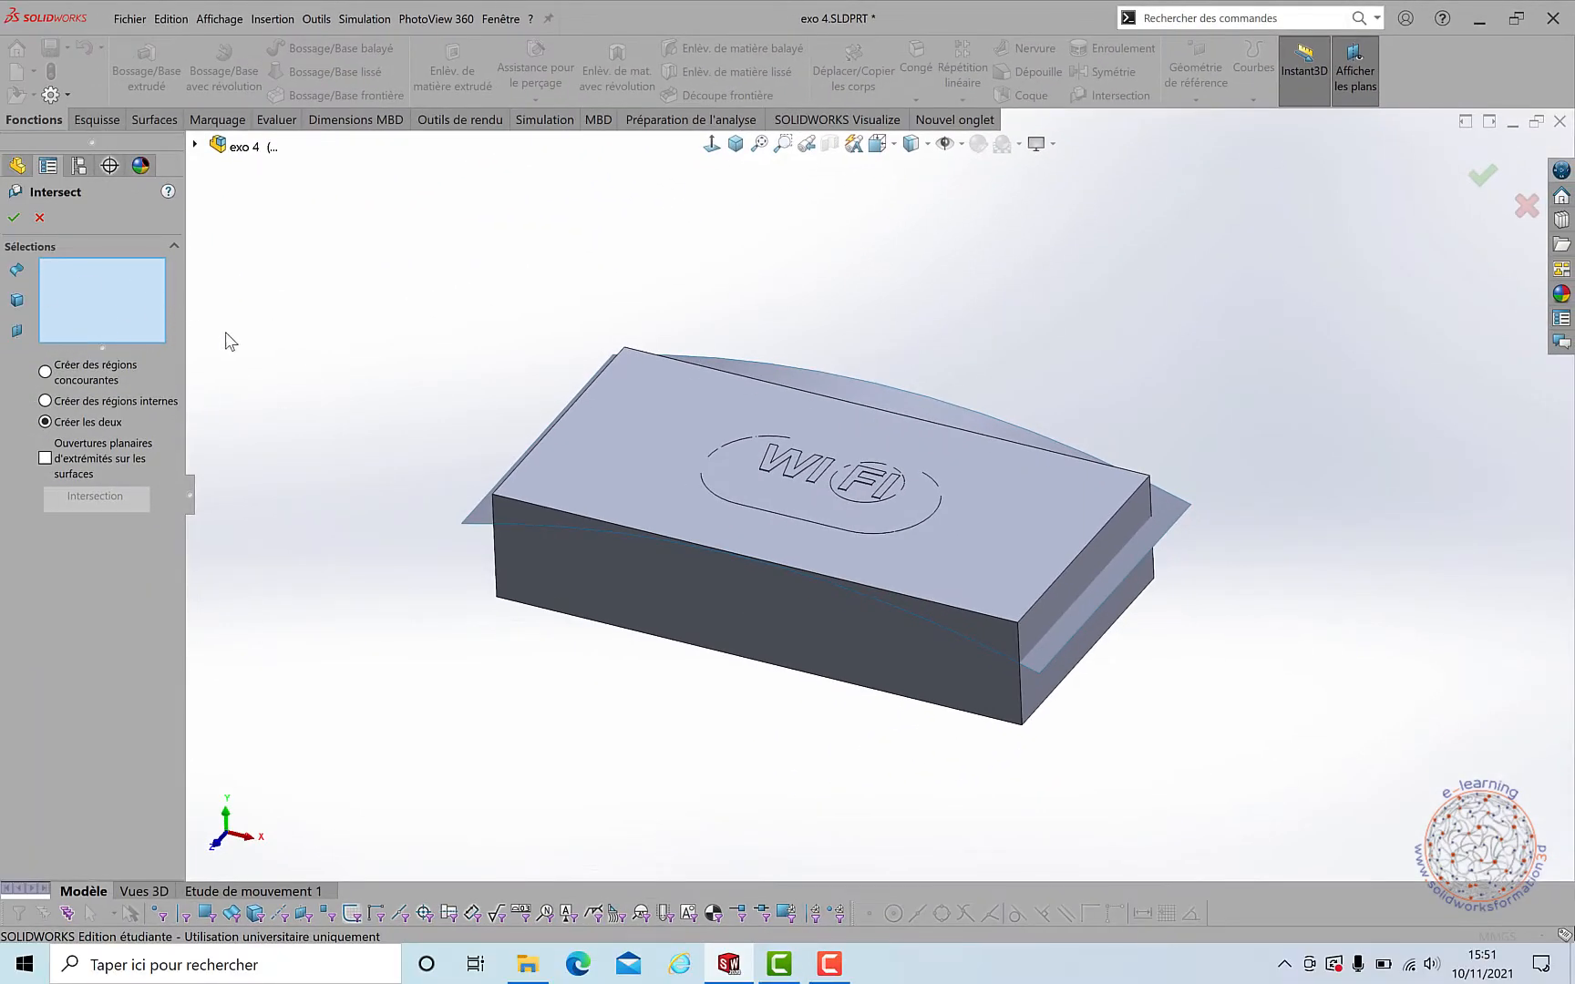
click(533, 589)
click(476, 513)
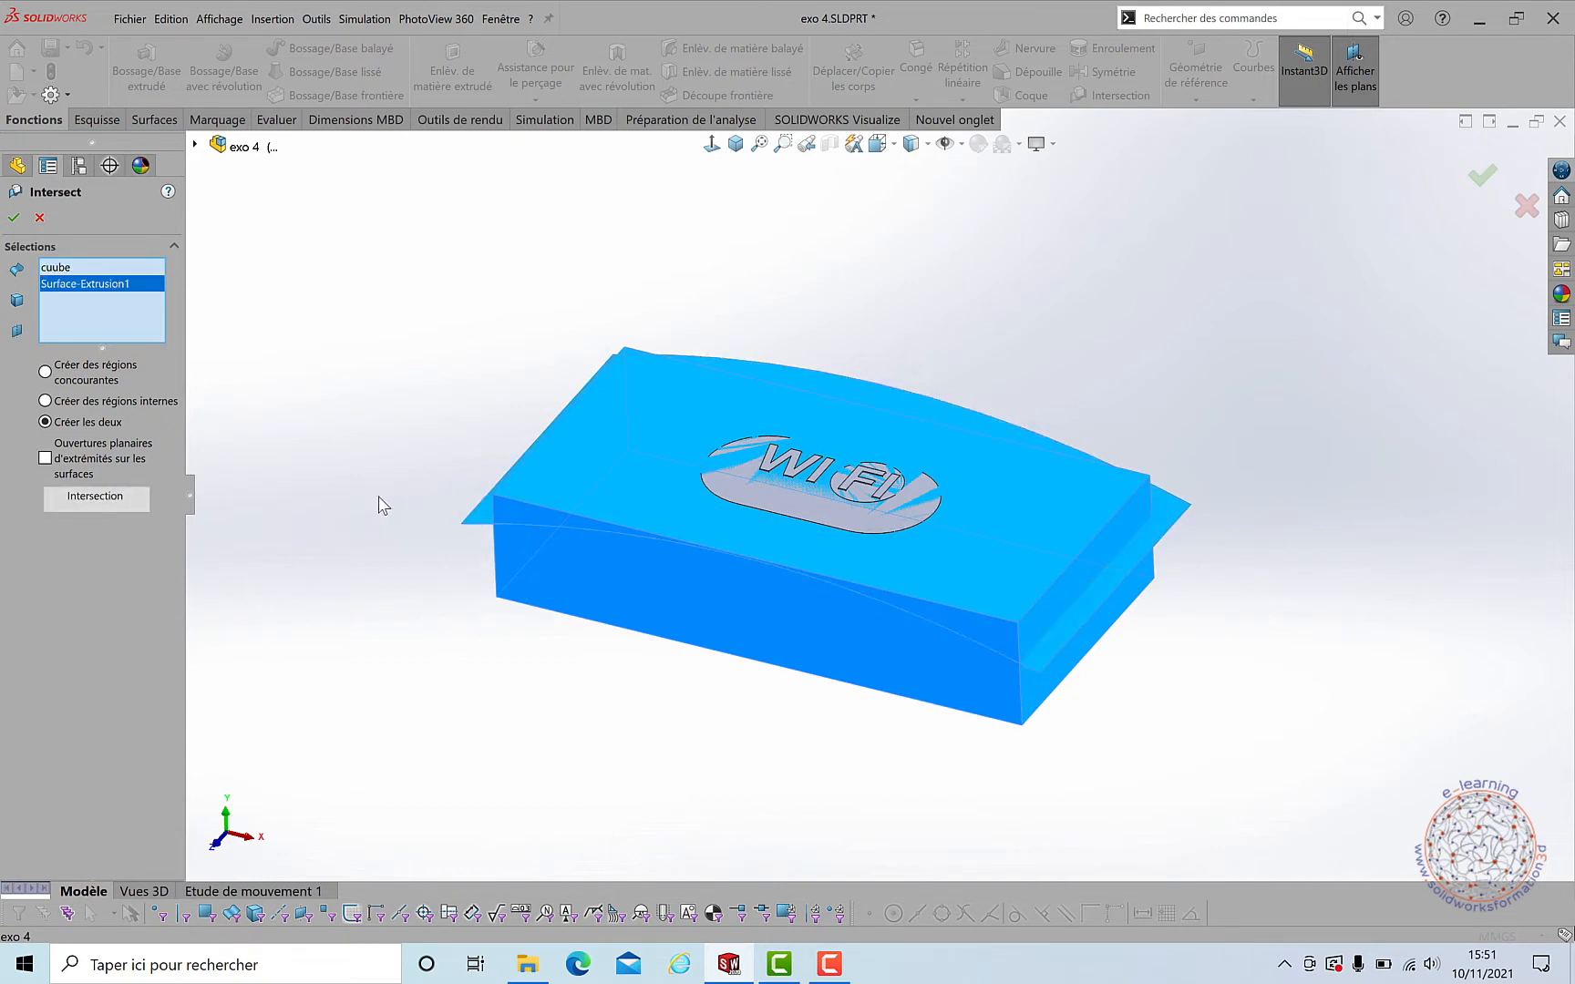
click(728, 489)
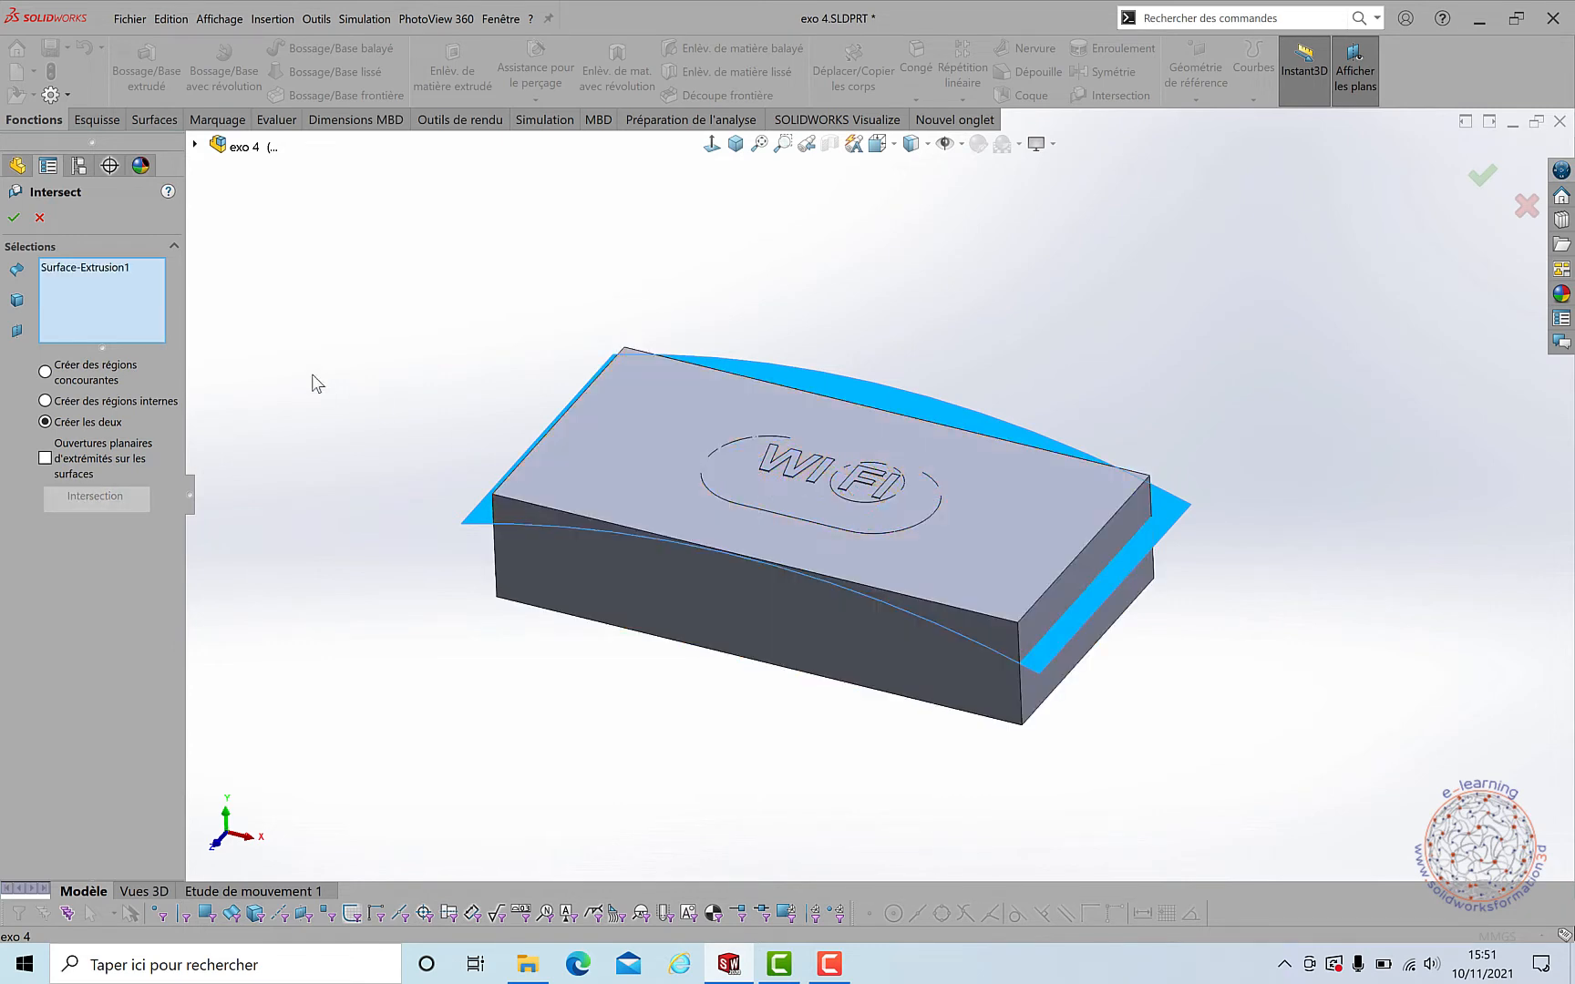
click(498, 546)
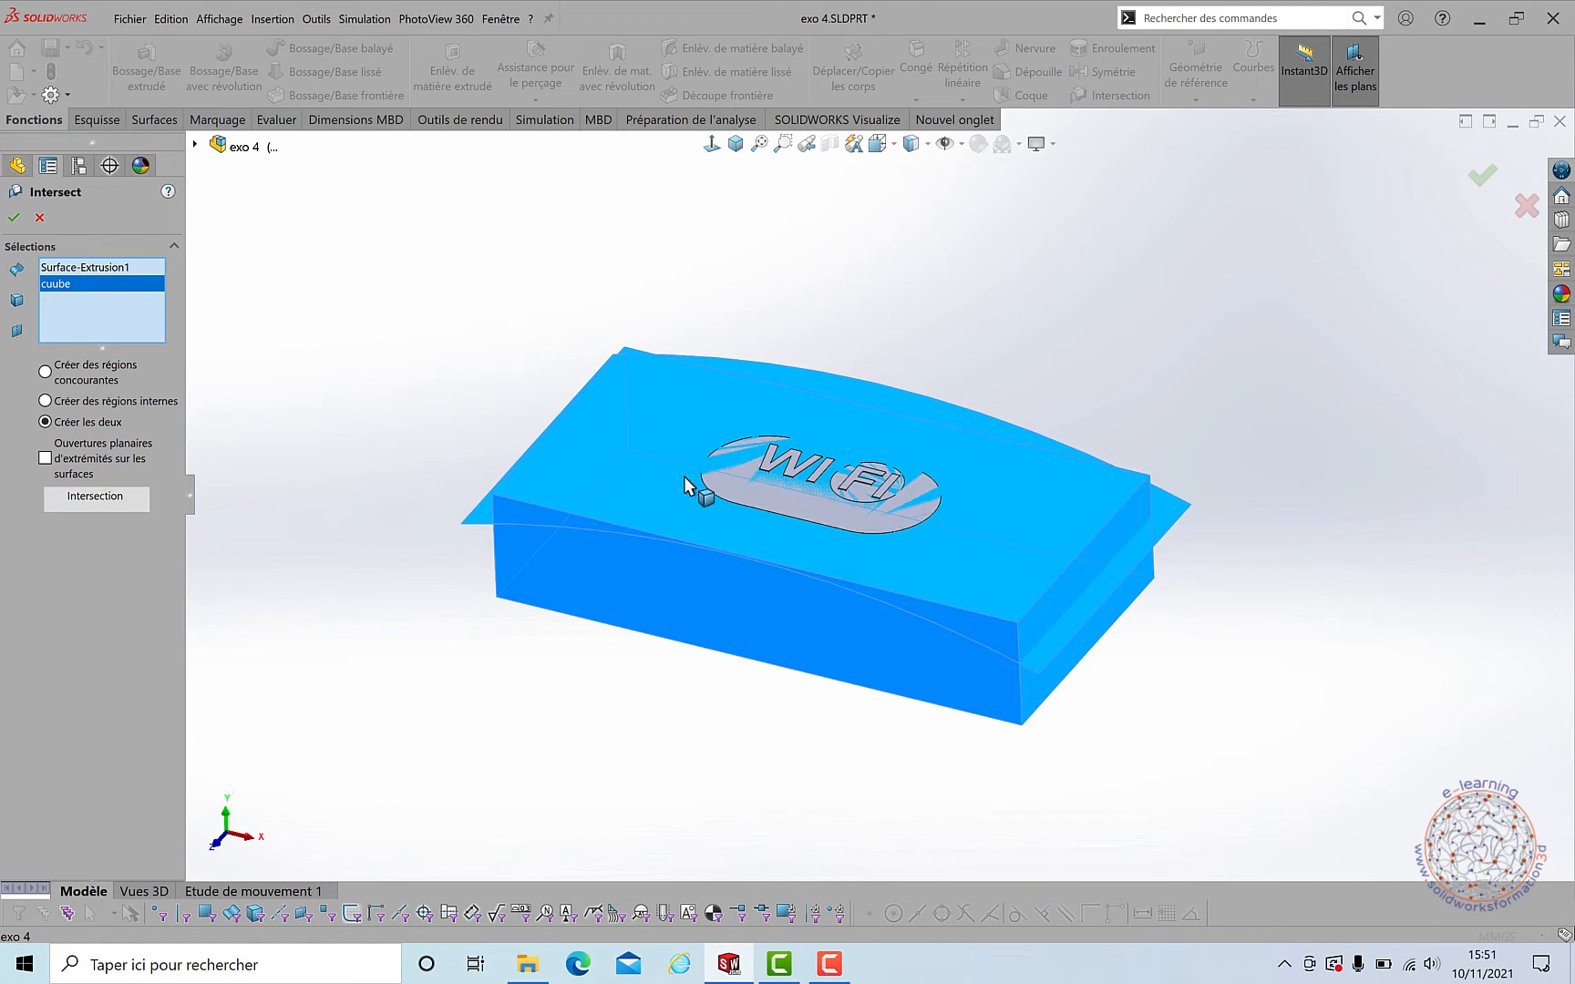
Step: Add the oblong and ellipse bodies to the Intersect selections
click(195, 146)
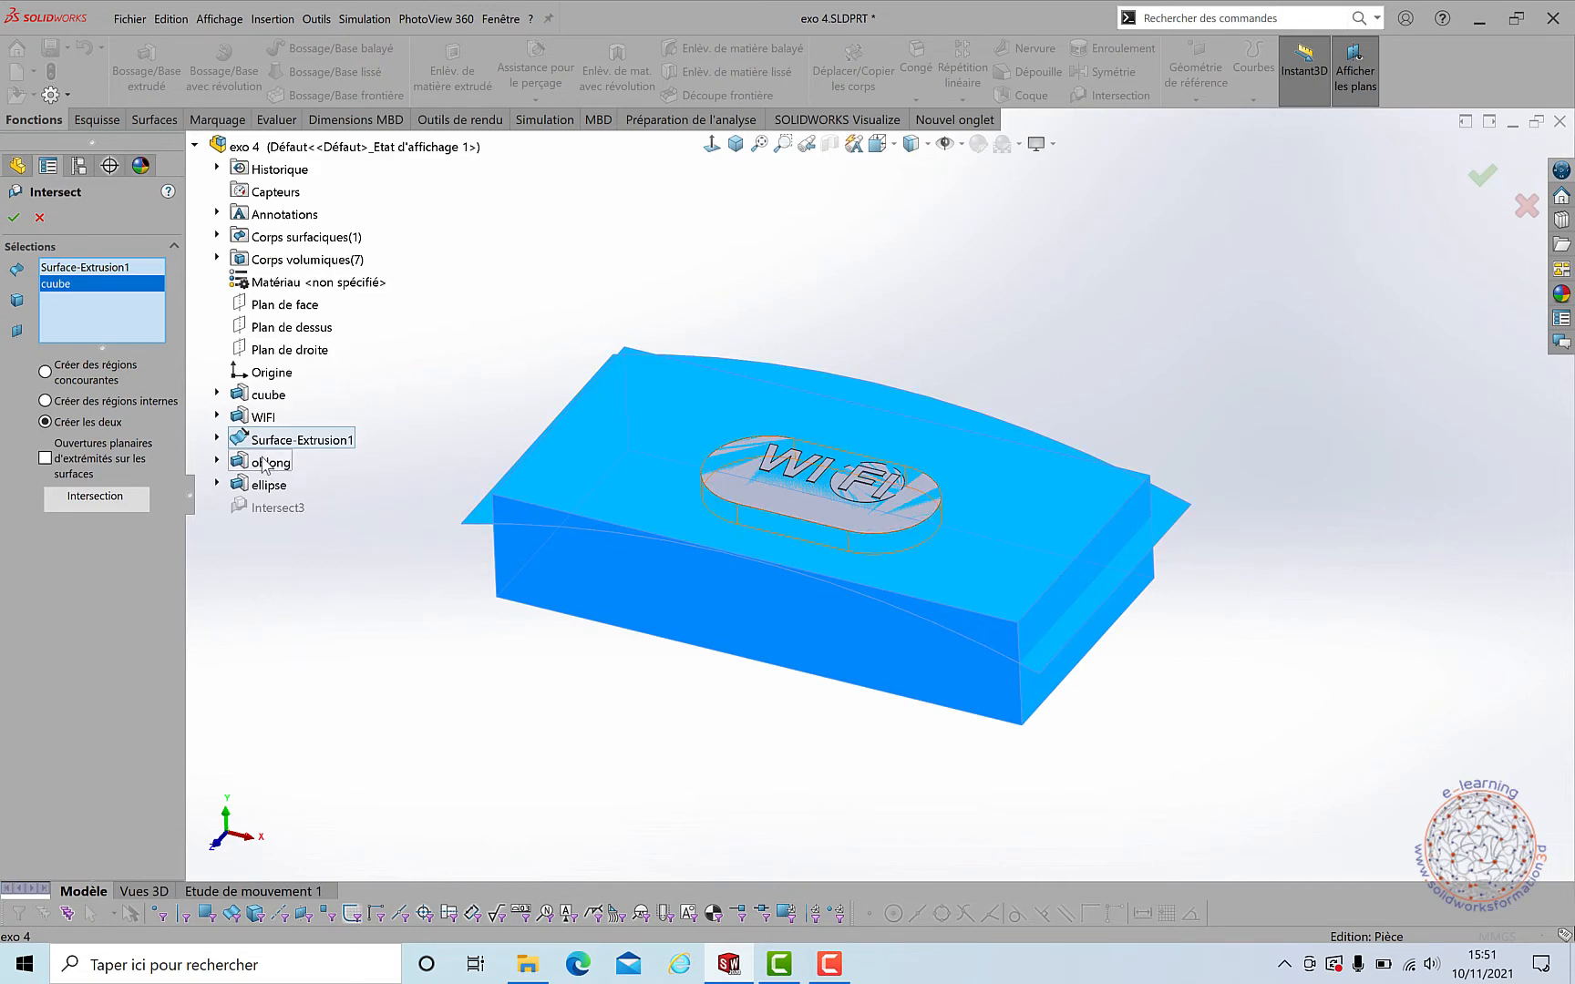
click(255, 465)
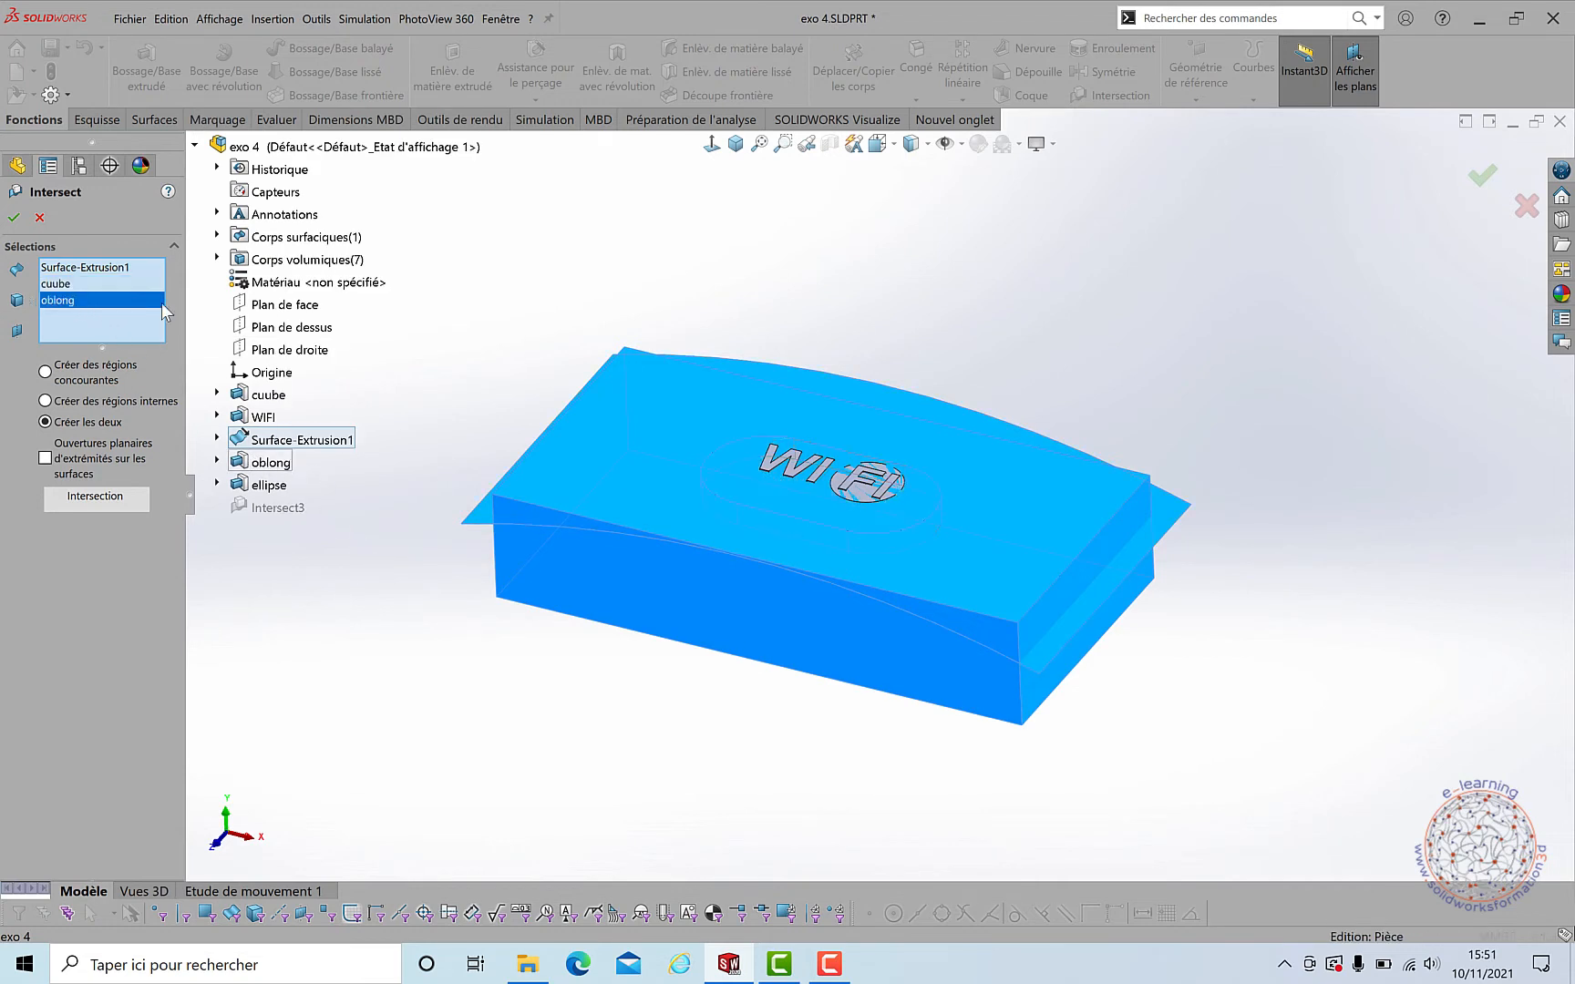
click(273, 485)
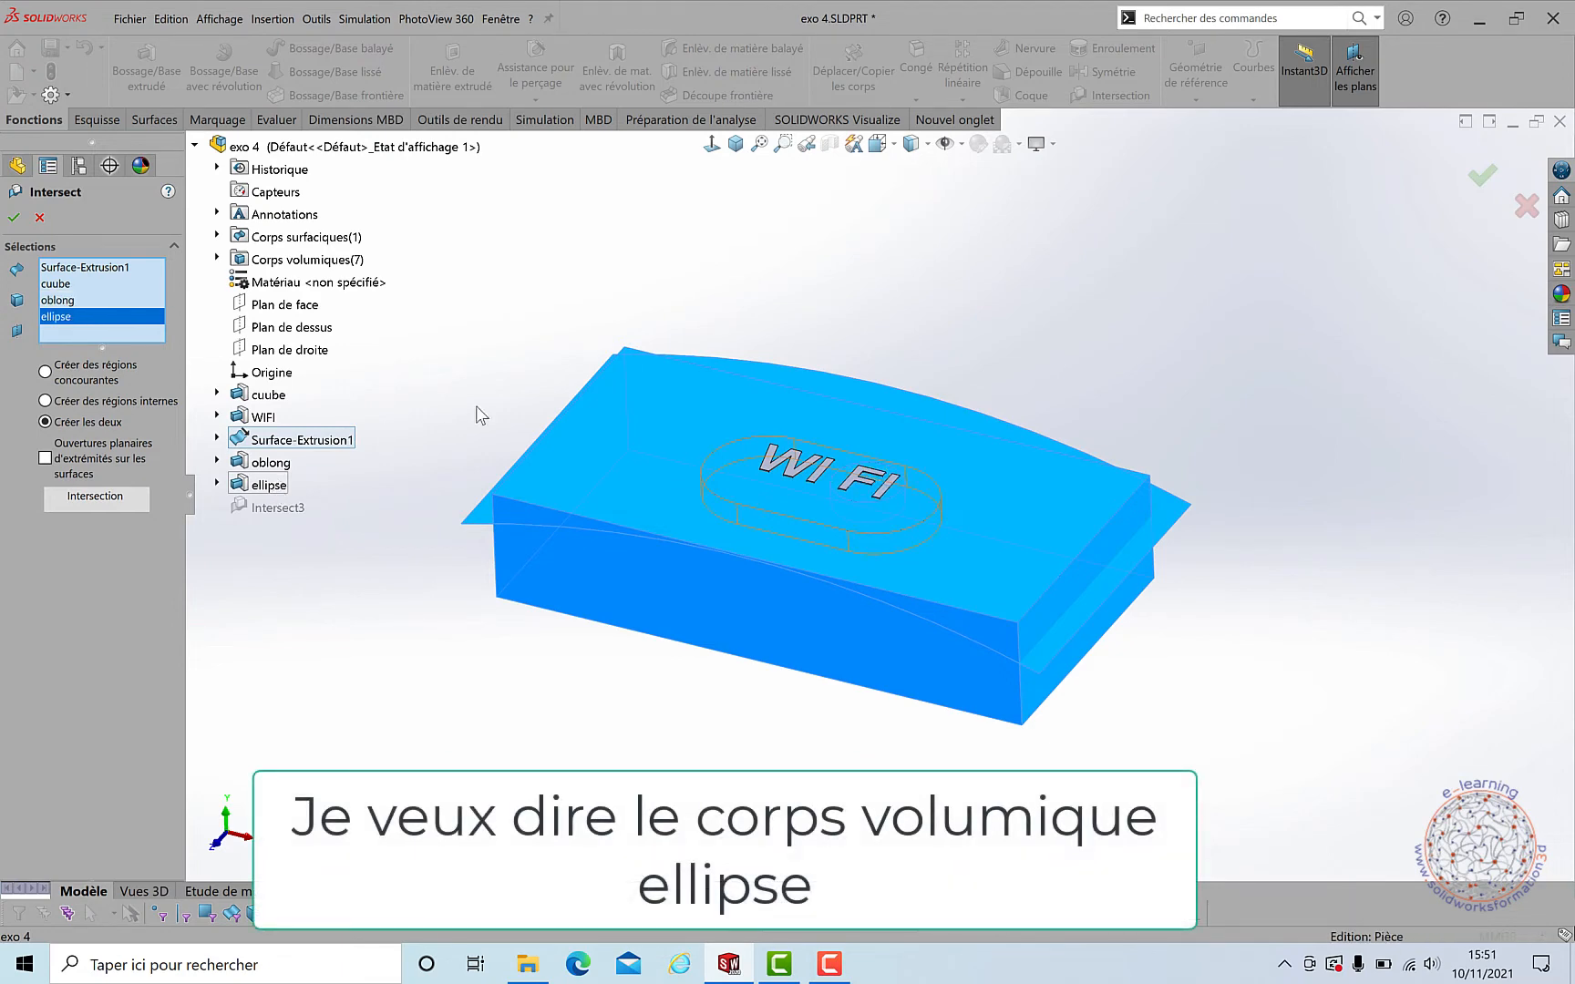
Step: Add the four WIFI letter bodies, WIFI[1] through WIFI[4], to the Intersect selections
scroll(834, 479, down, 4)
scroll(837, 488, down, 3)
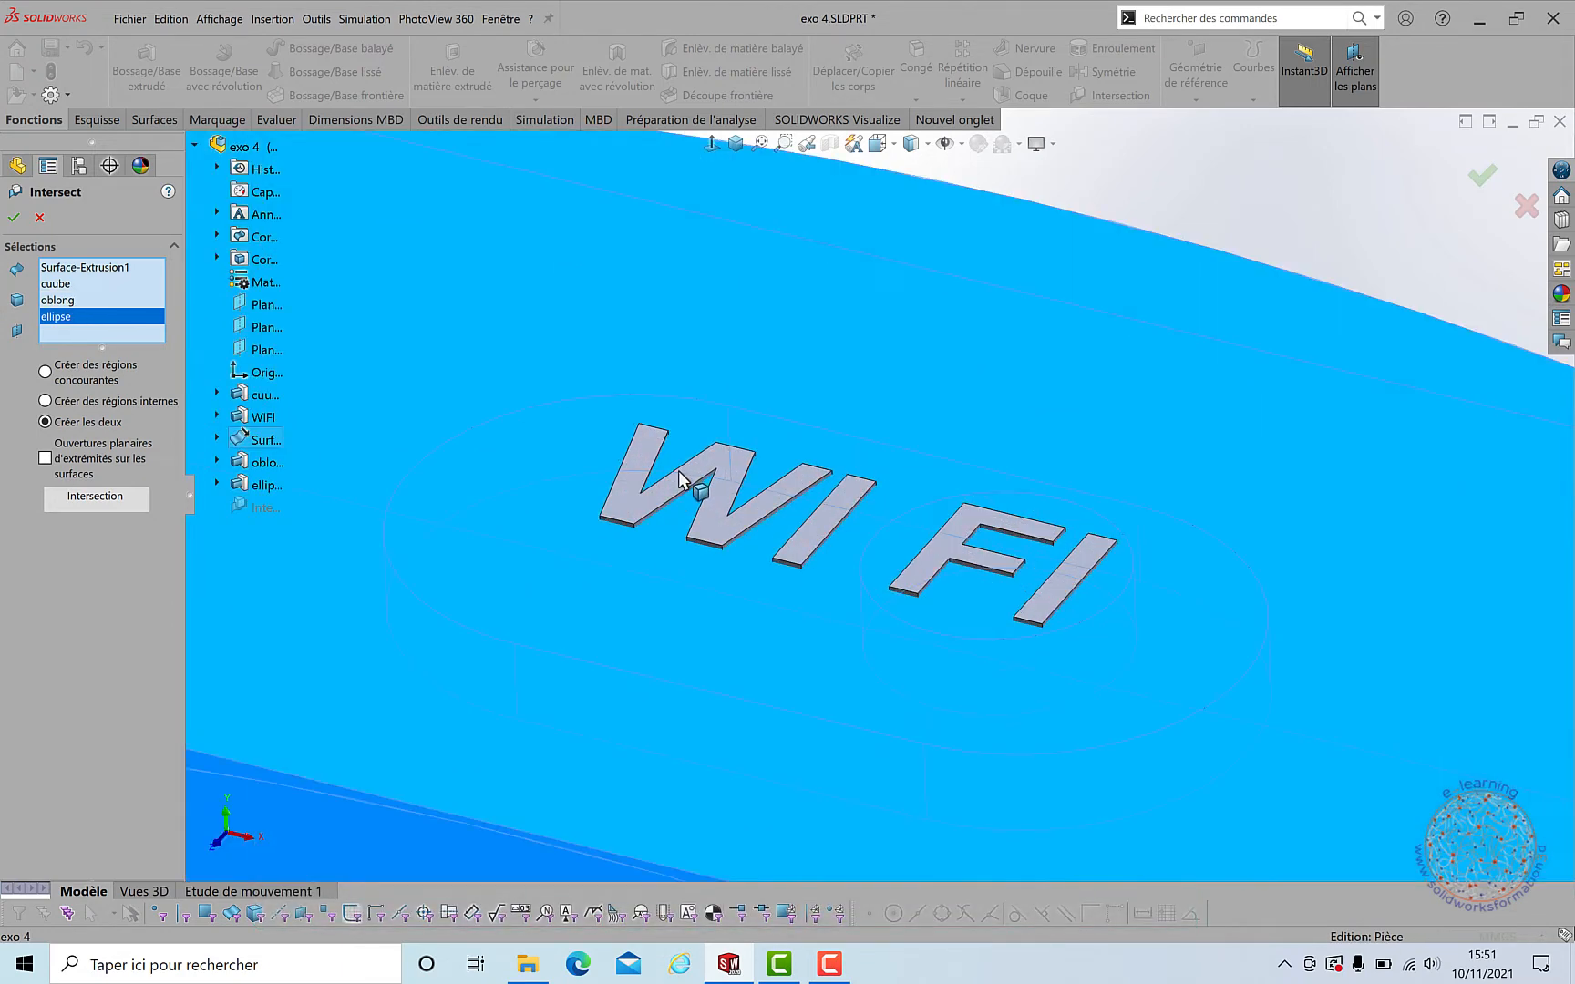
click(655, 492)
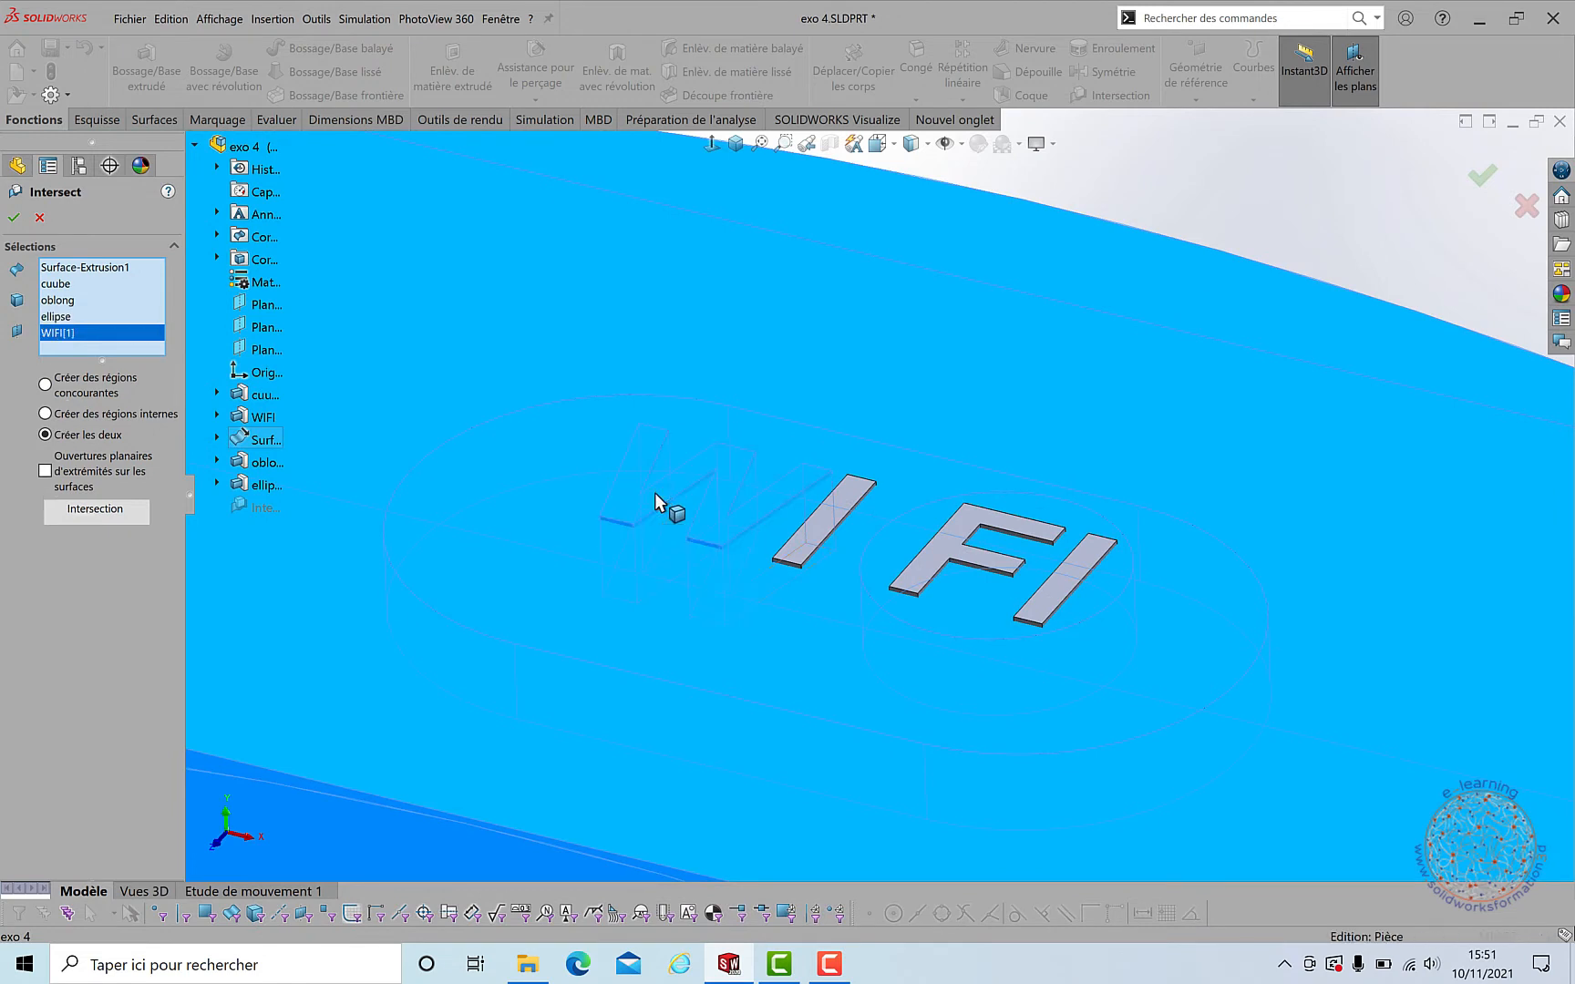
click(825, 529)
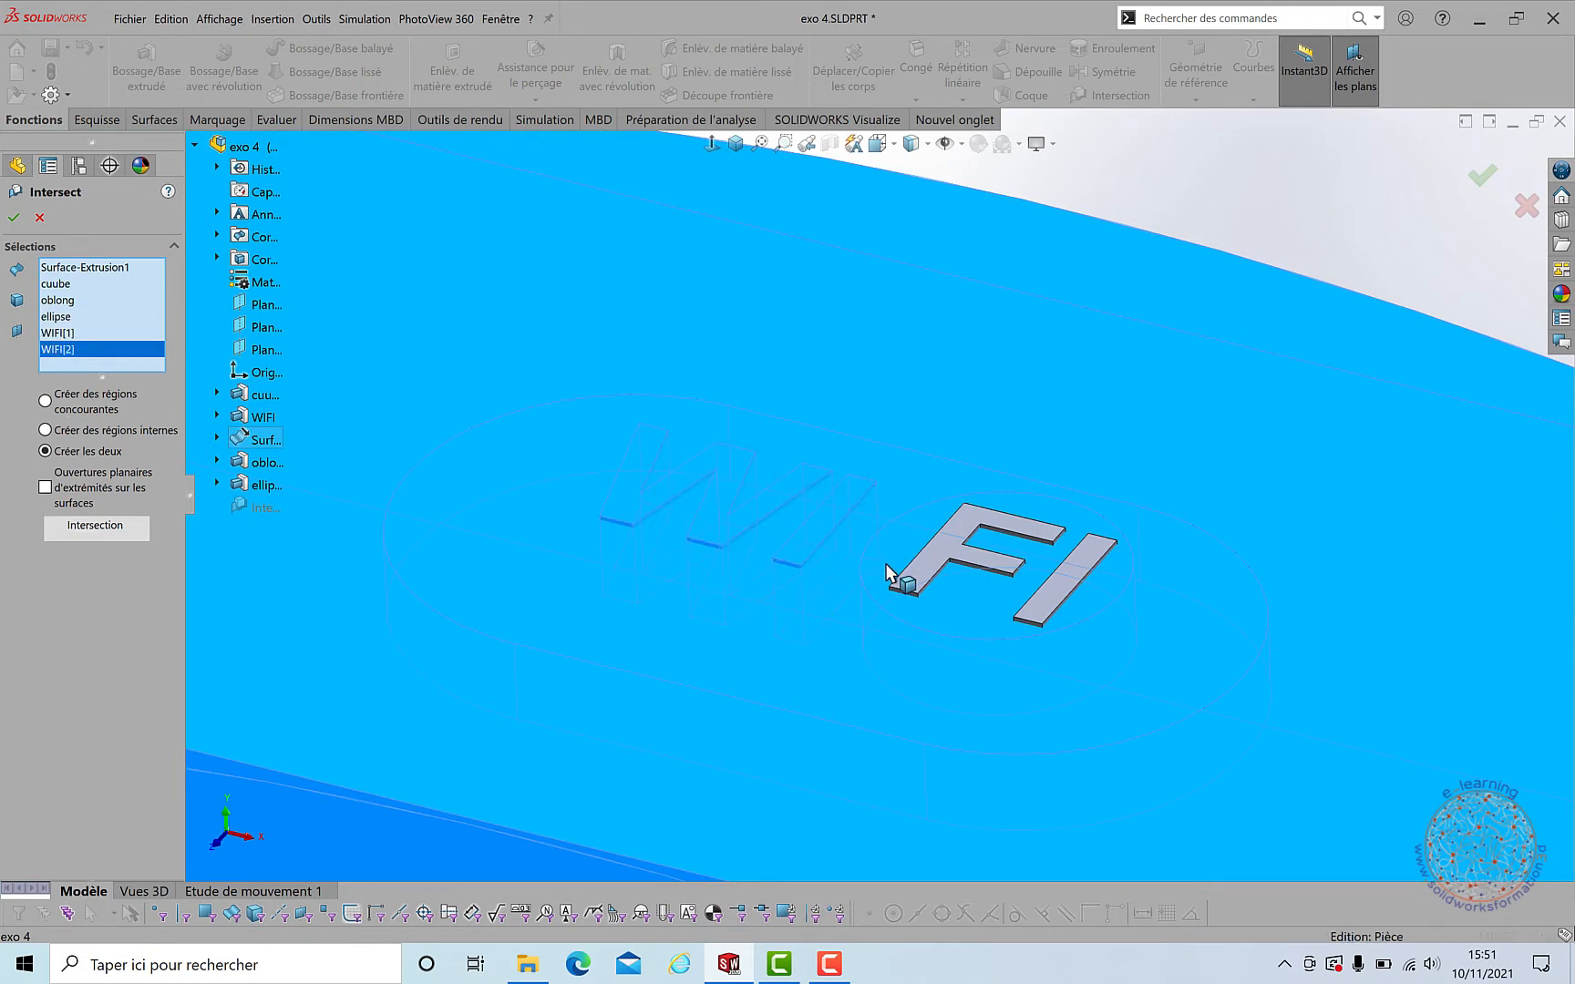
click(932, 560)
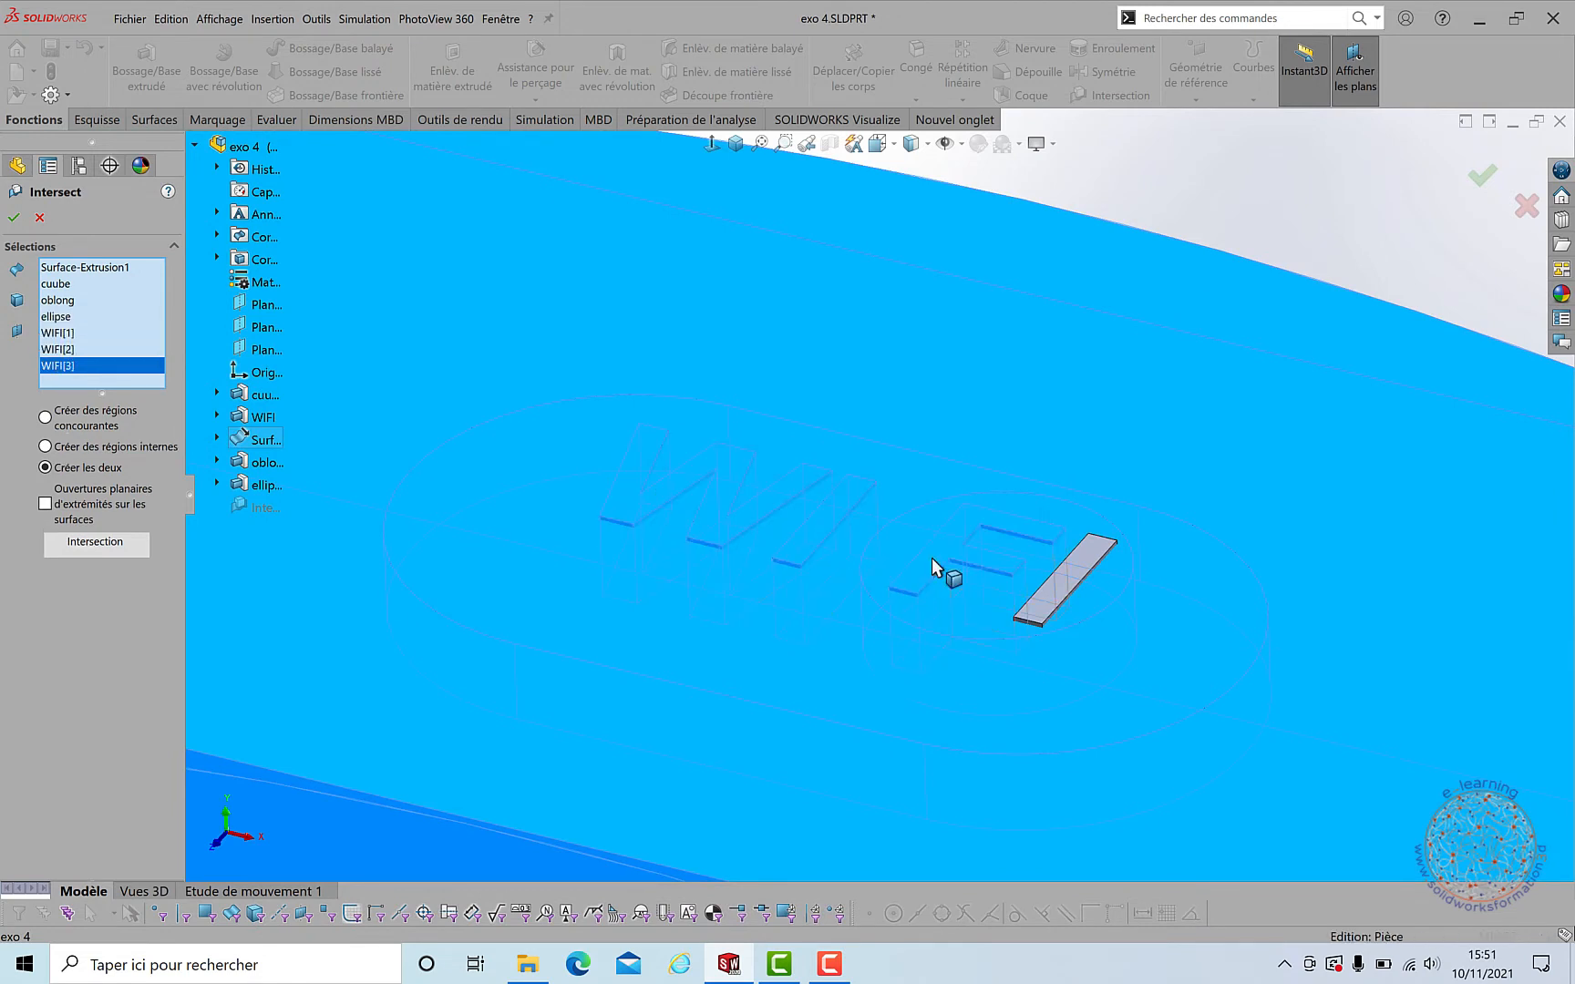
click(1053, 592)
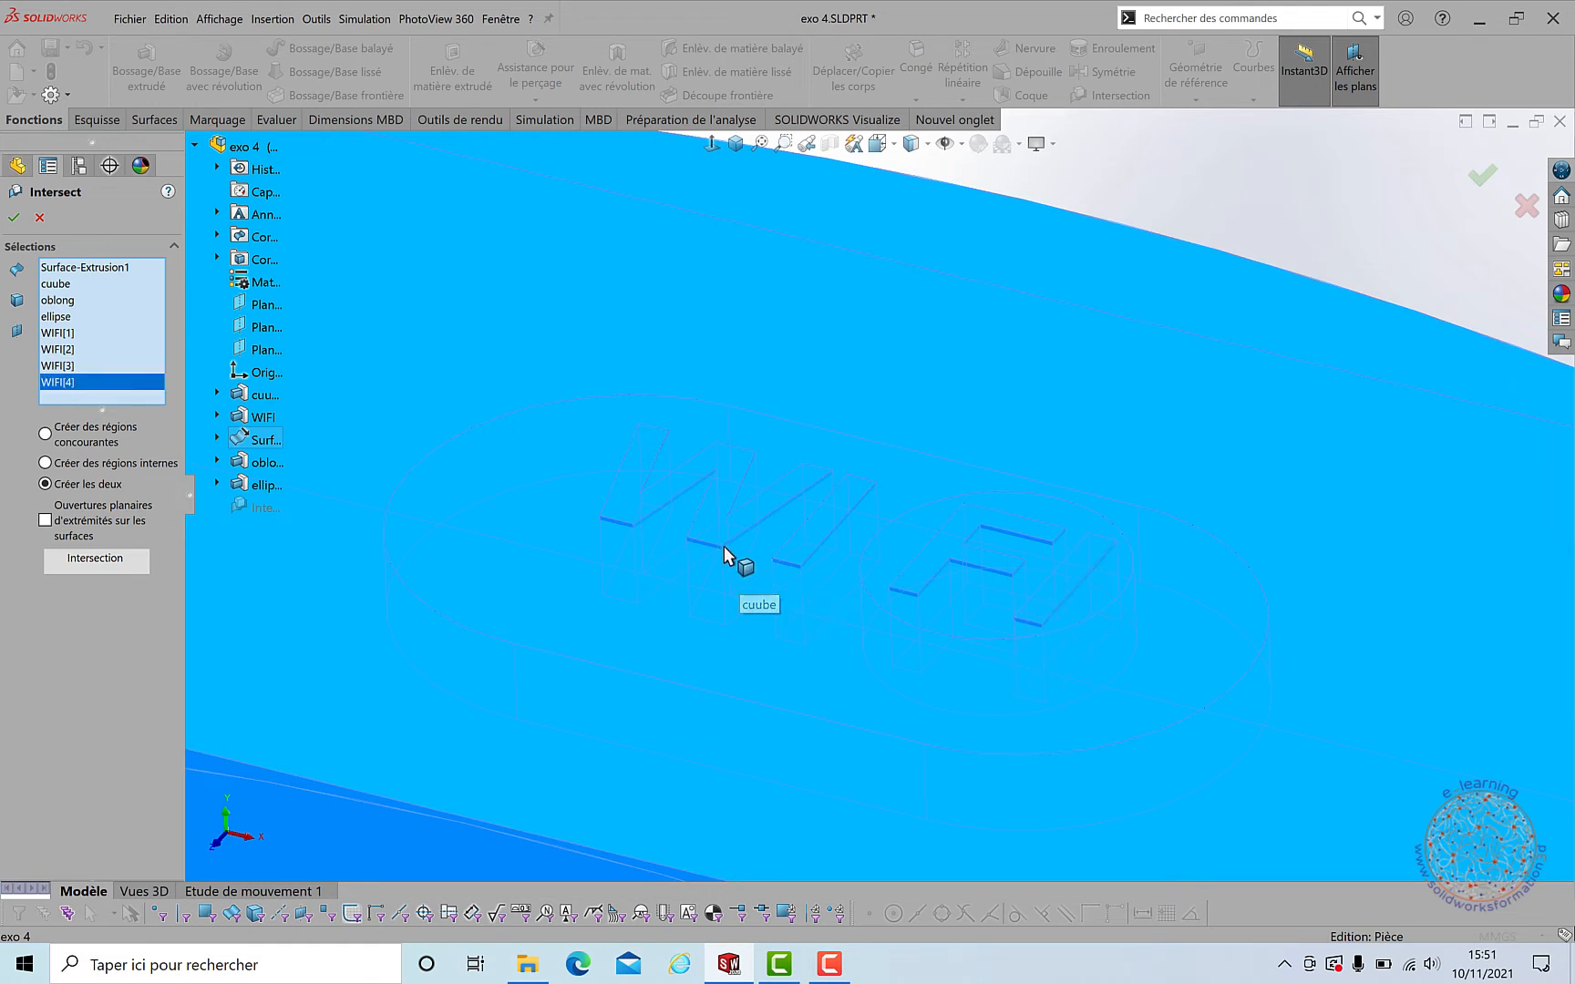
Step: Compute the intersection regions with both region types created, and keep the preview showing the included regions
scroll(692, 491, up, 2)
scroll(694, 487, up, 6)
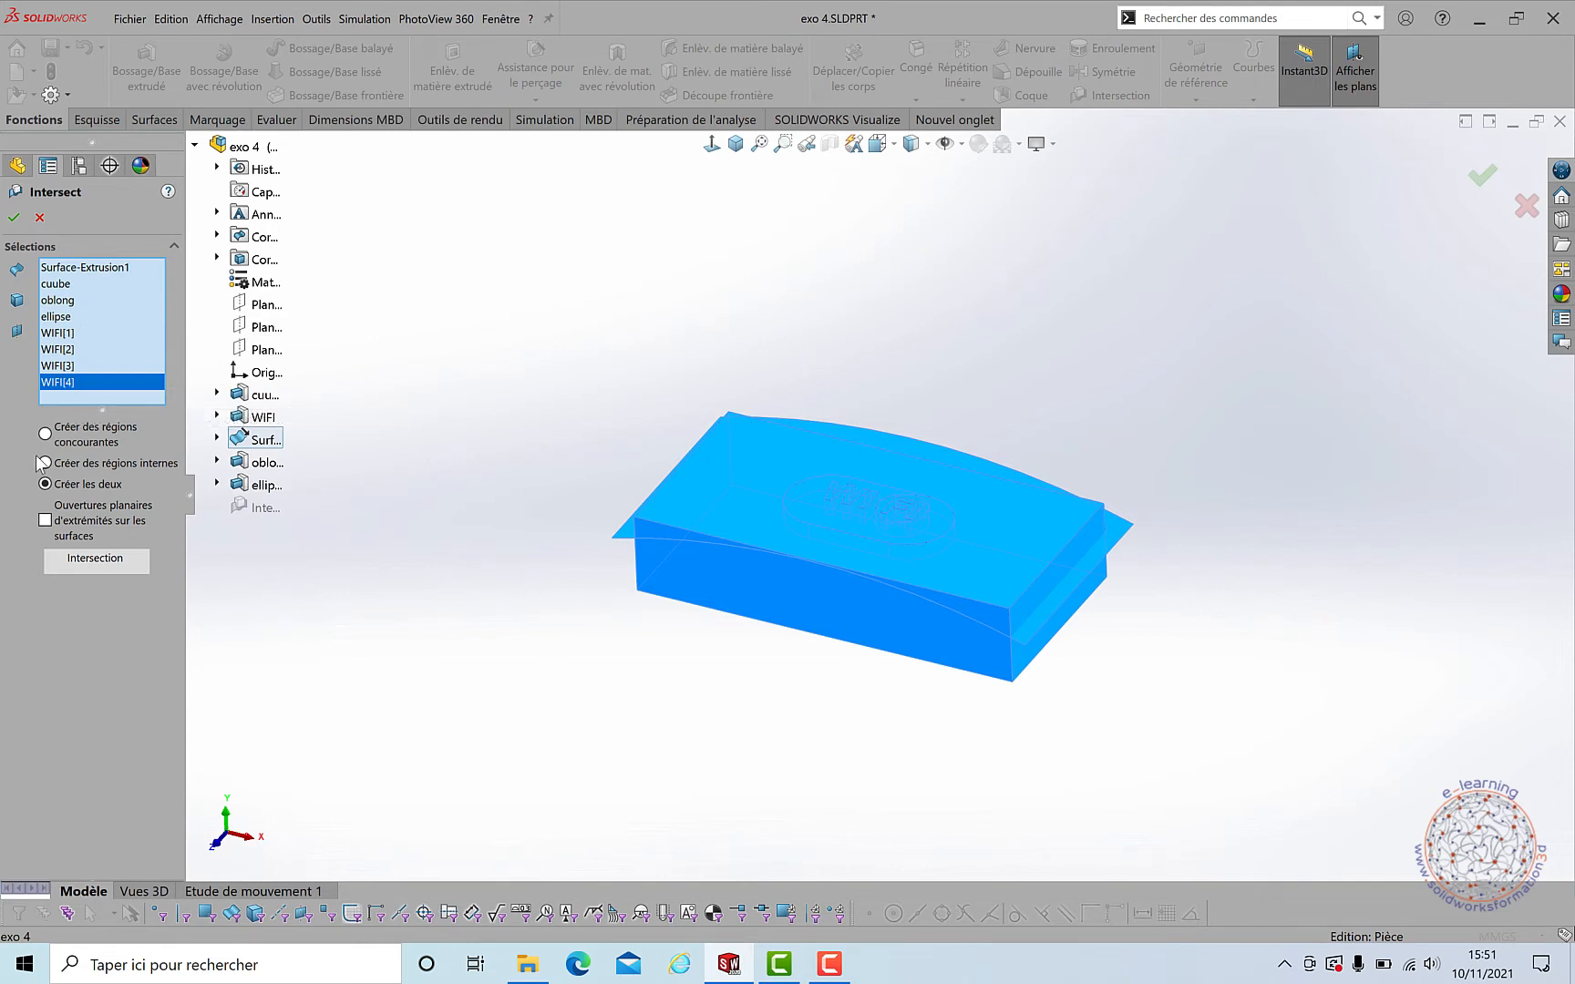
click(92, 560)
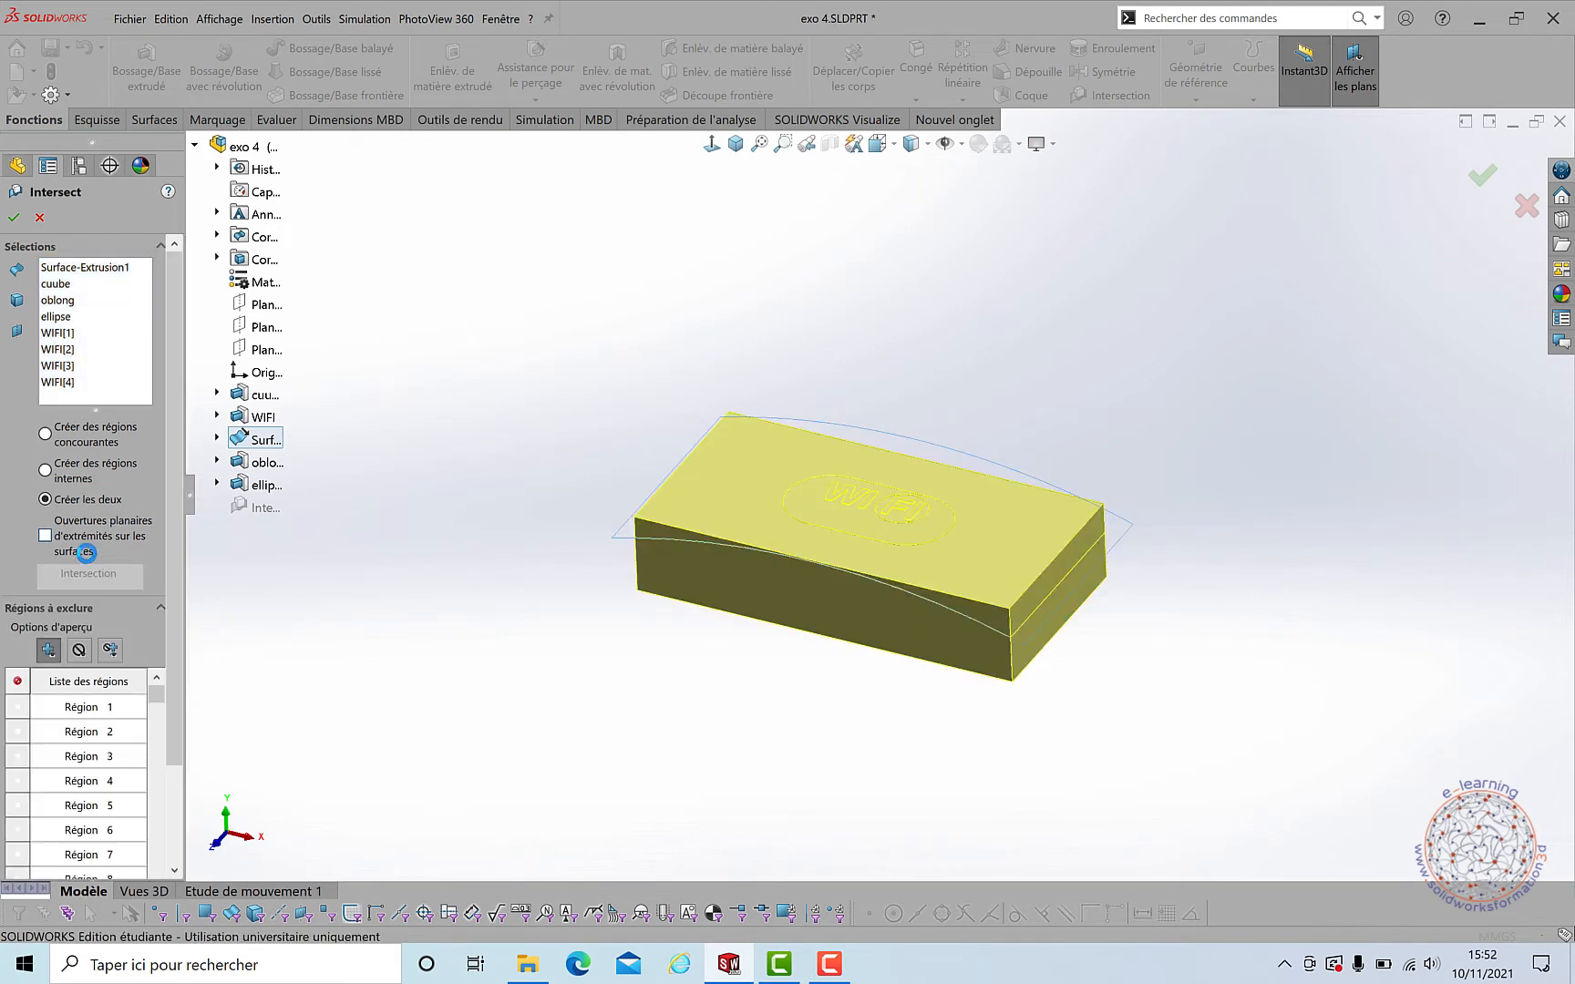
scroll(174, 618, down, 3)
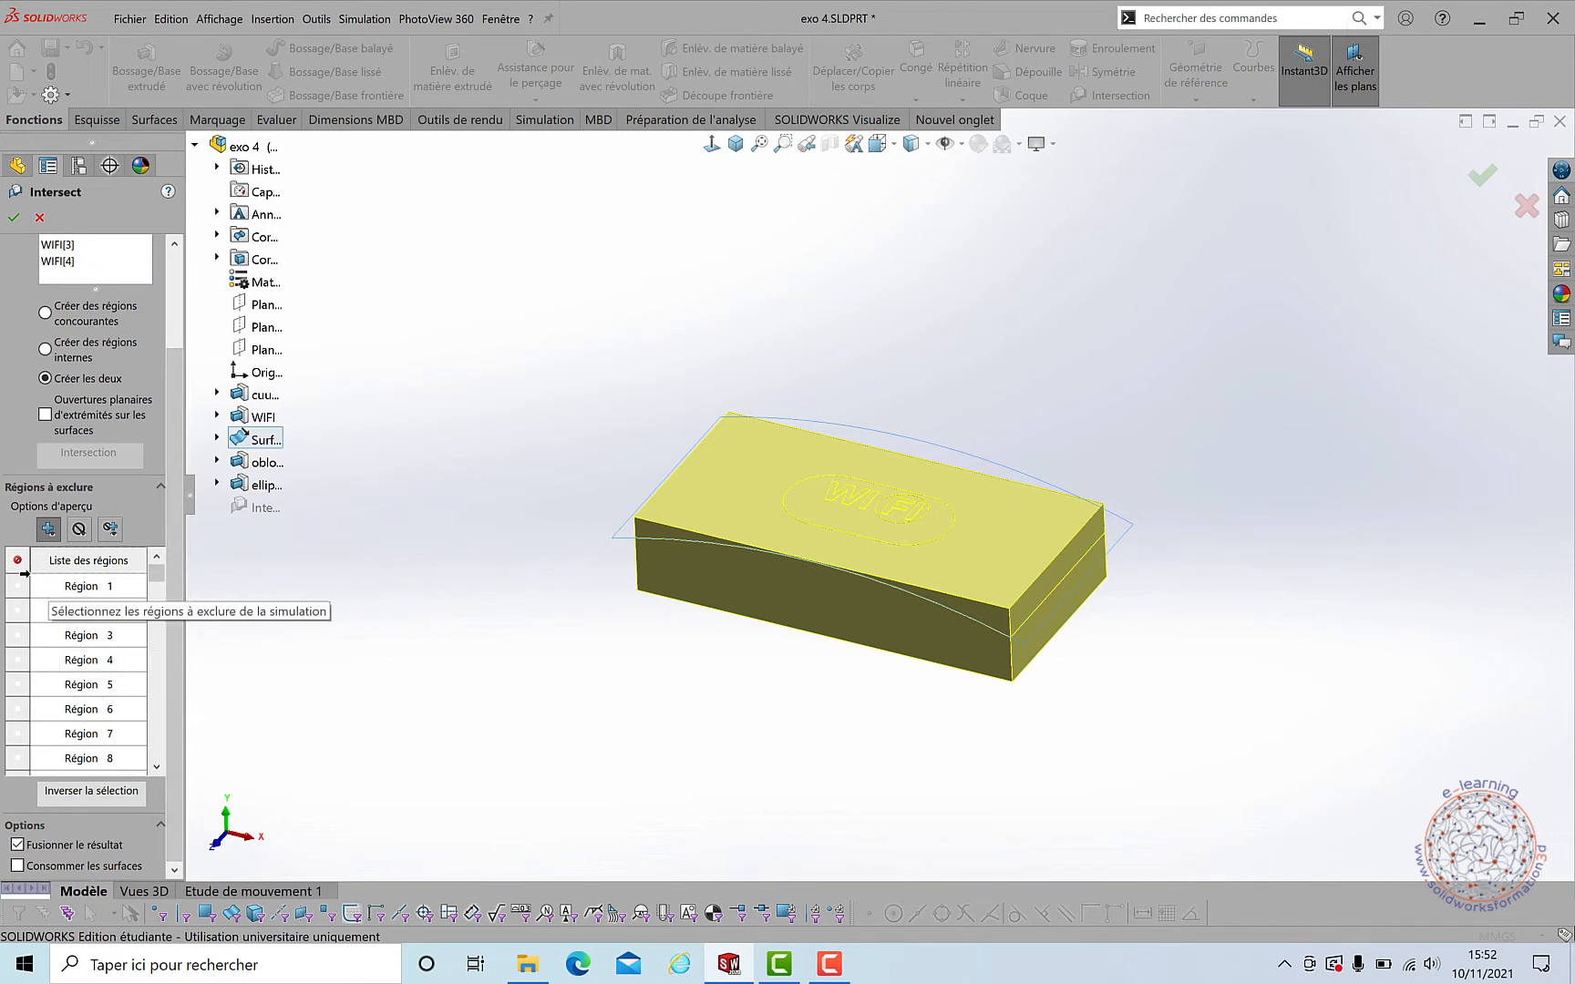
click(42, 529)
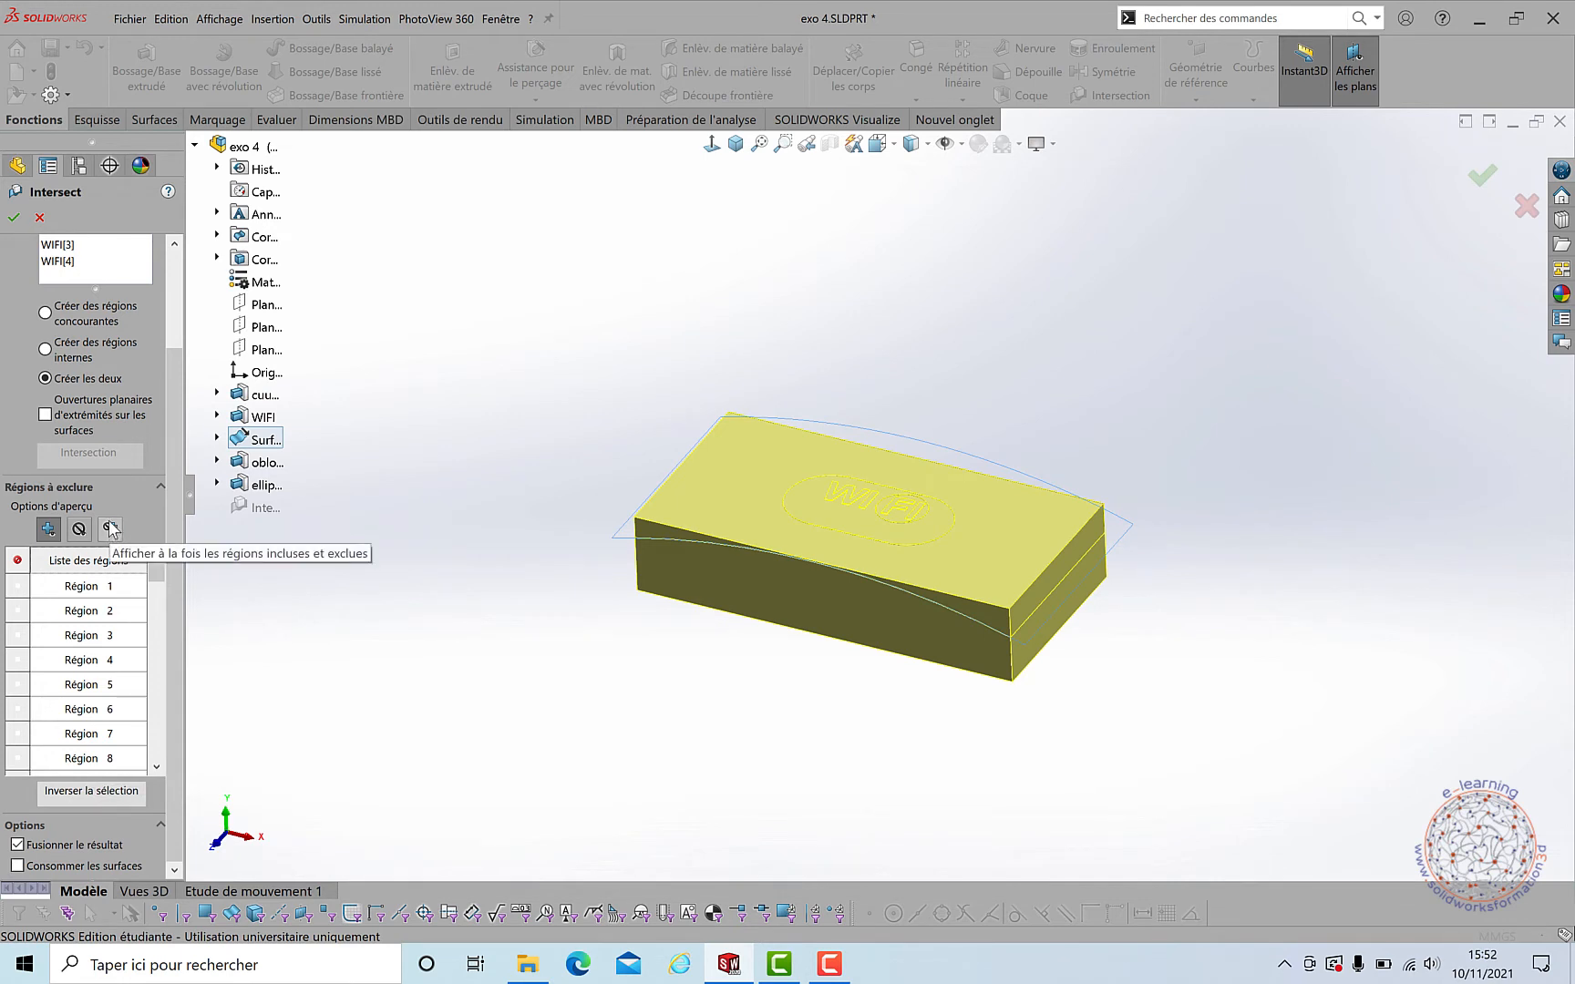
click(49, 528)
Step: Exclude Région 16, the part of the block lying above the curved surface around the oblong
mouse_move(969, 306)
middle_down()
mouse_move(914, 246)
mouse_move(960, 270)
mouse_move(942, 281)
mouse_move(953, 292)
middle_up()
scroll(626, 407, down, 4)
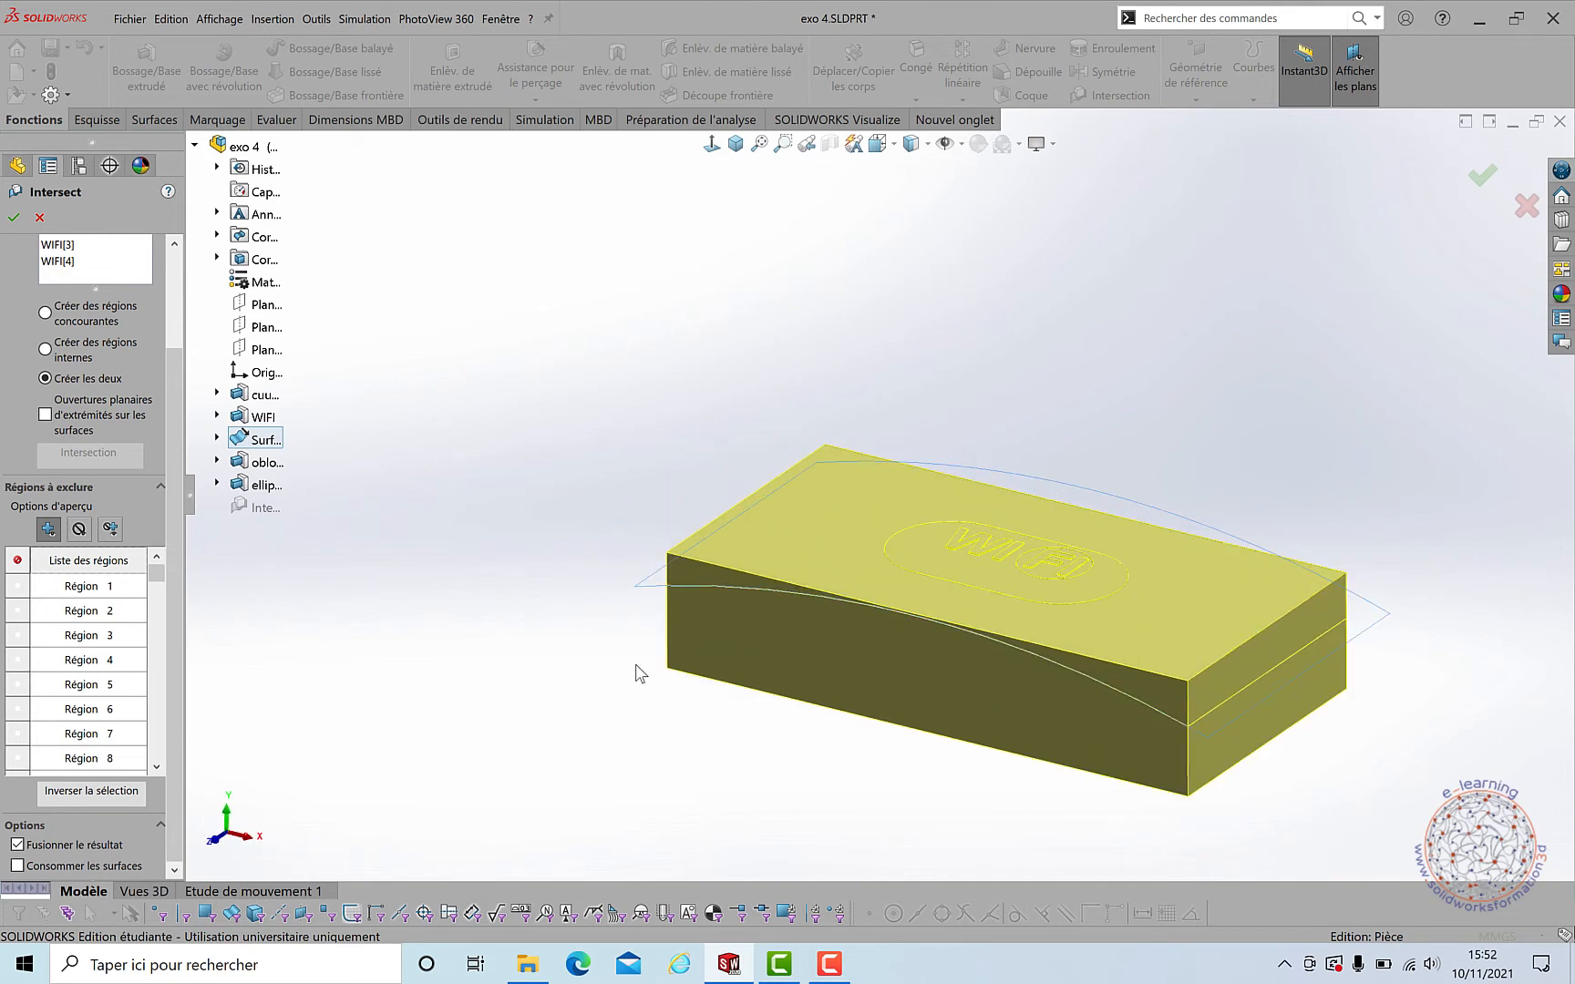
click(699, 570)
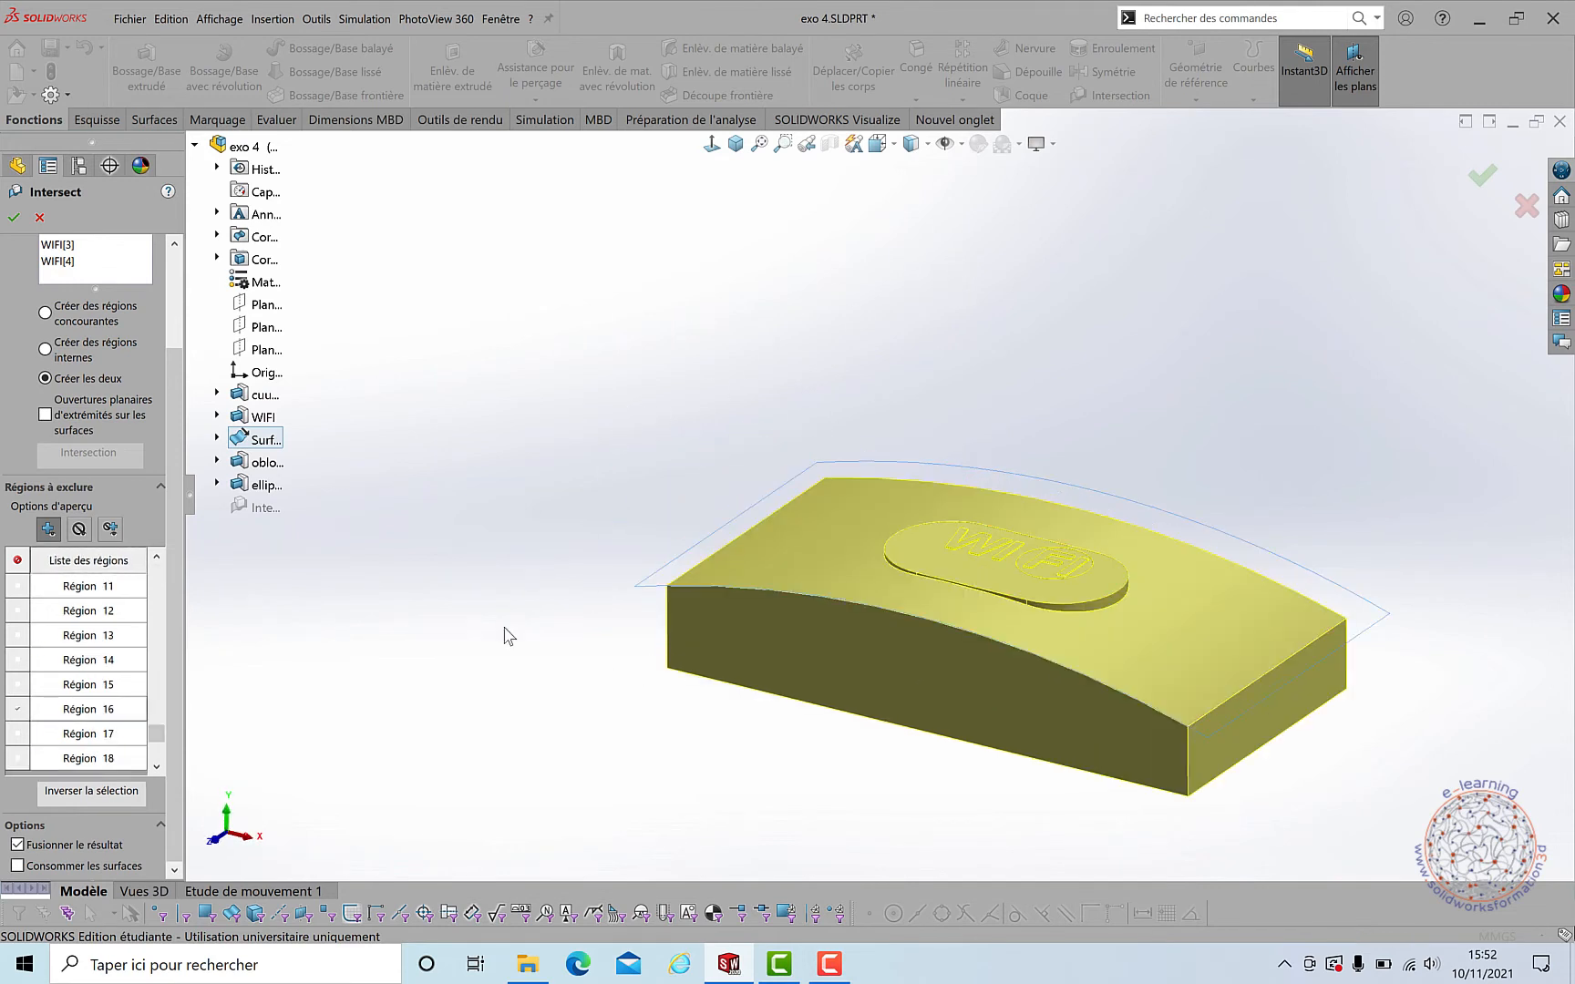
Step: Exclude the oblong regions above and below the curved surface, cutting a pocket around the WIFI letters and the ellipse
click(932, 537)
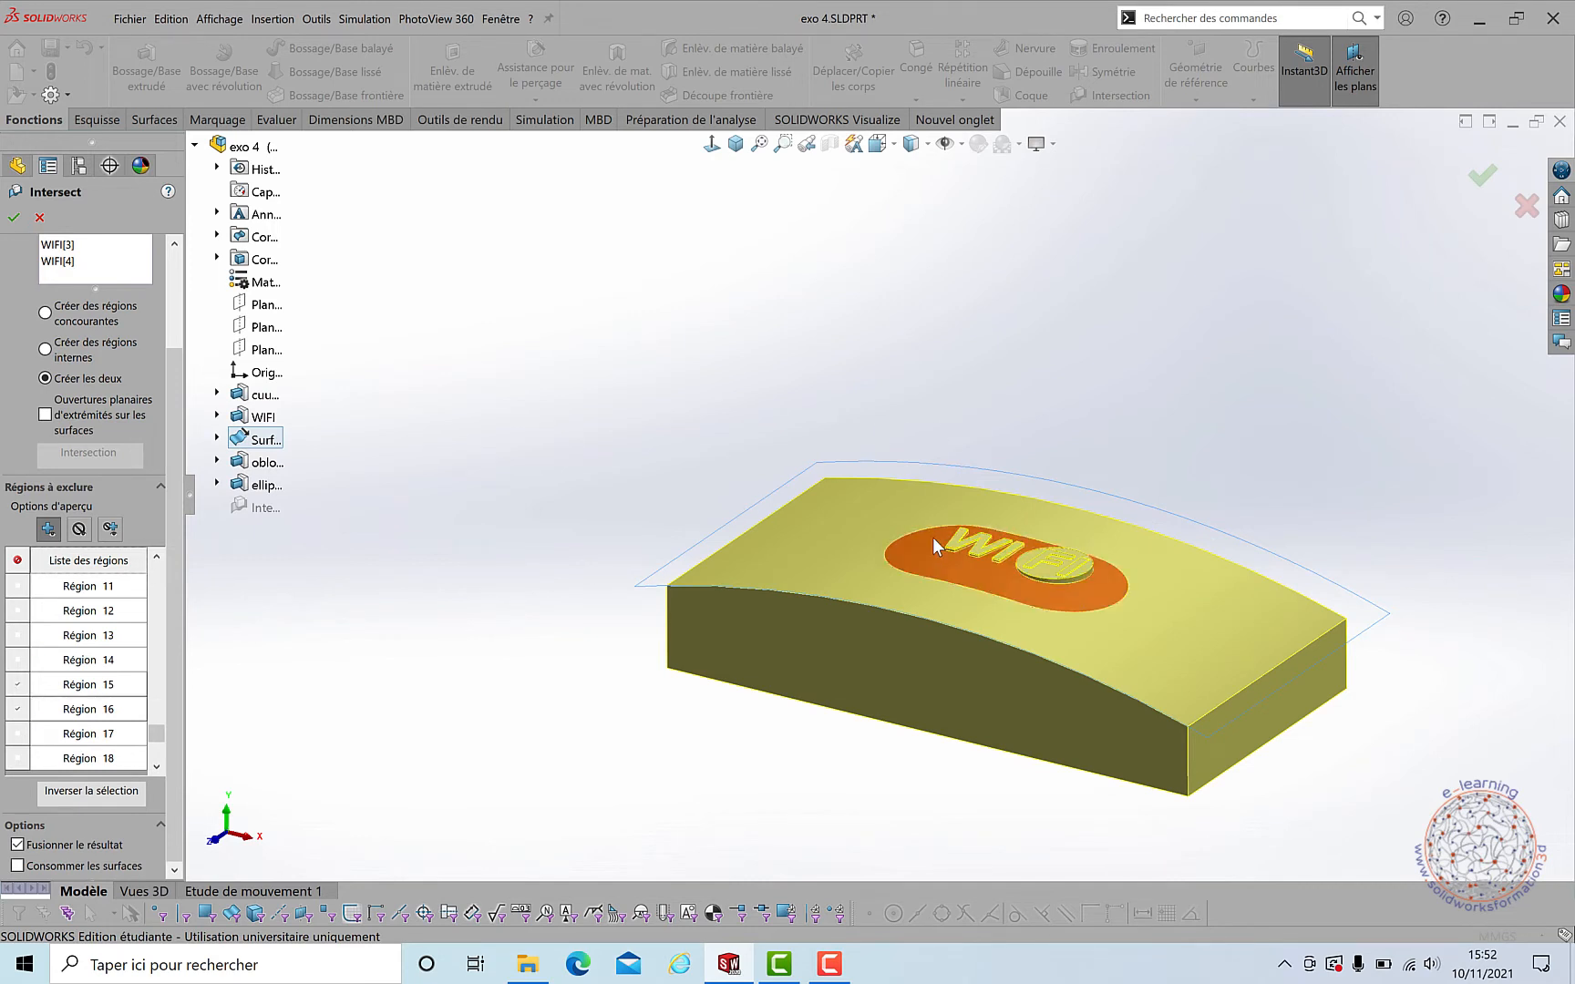
middle_drag(1199, 309, 1195, 263)
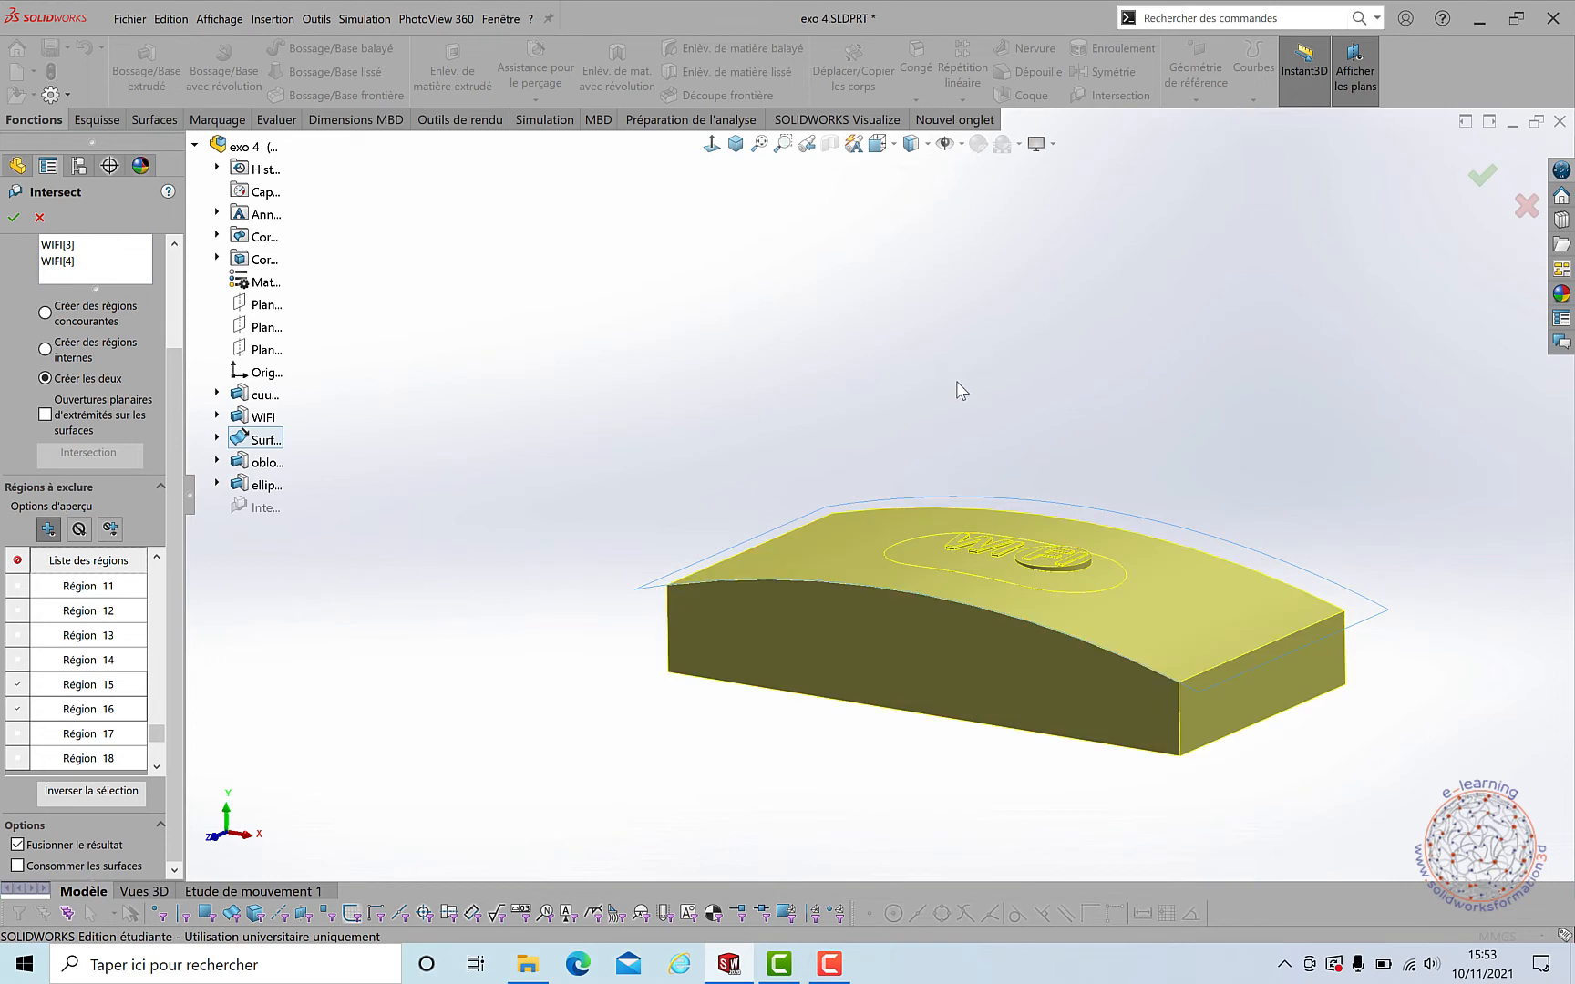
middle_drag(959, 374, 928, 476)
click(925, 542)
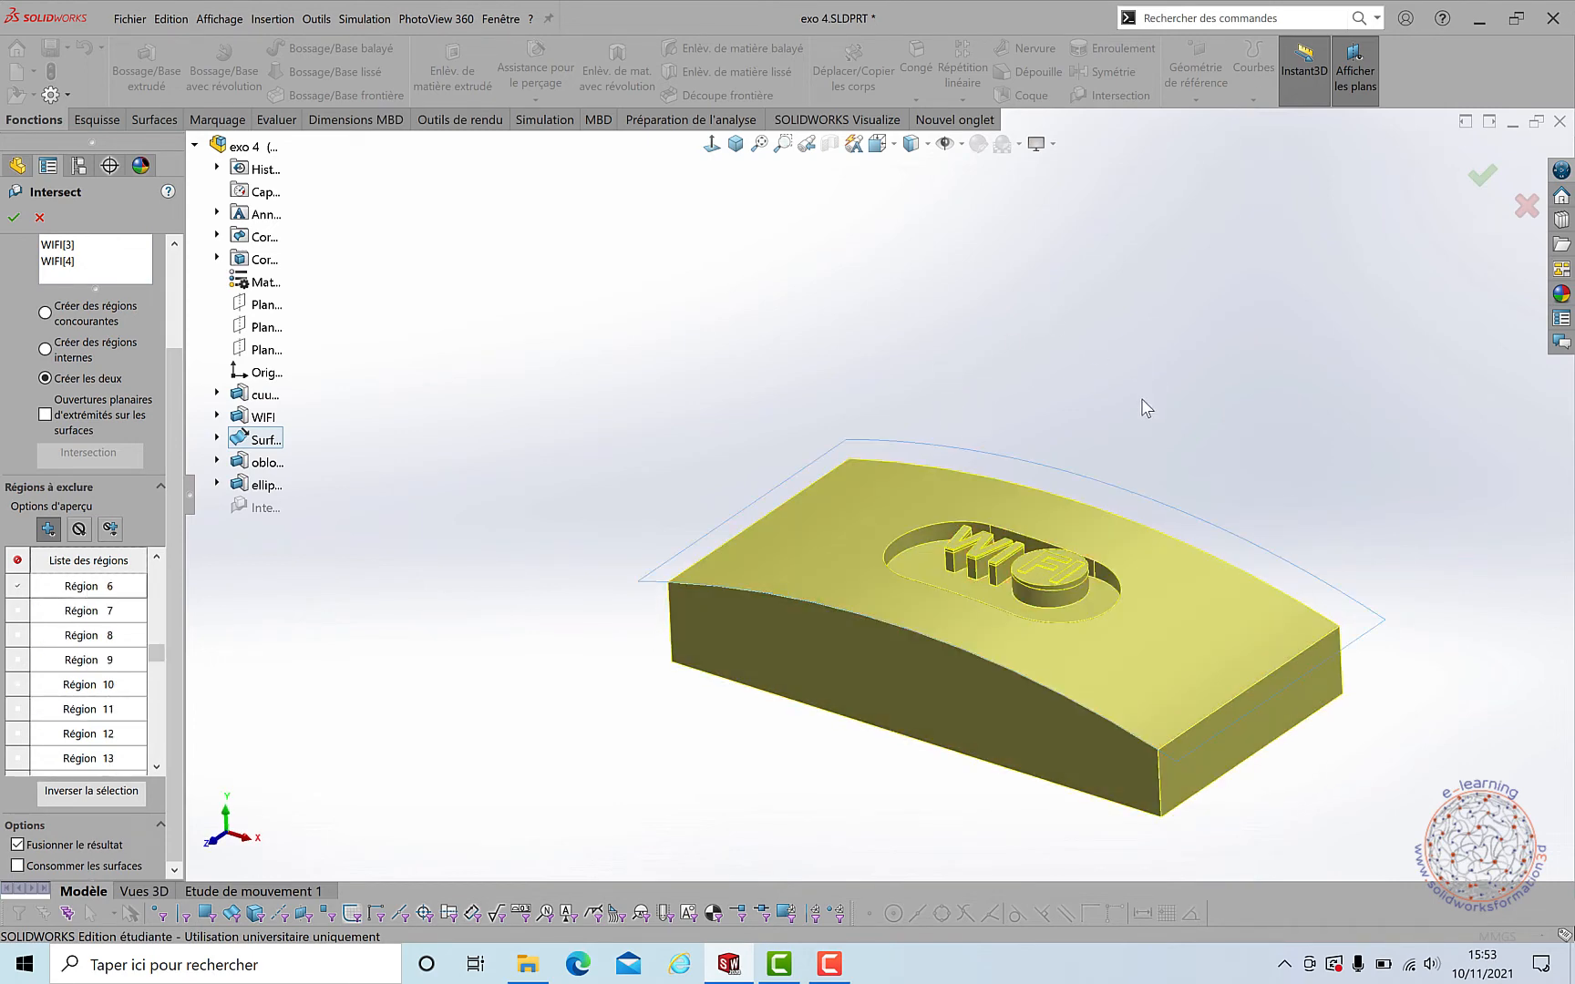
Step: Exclude the ellipse's raised upper layer and the regions of the letters F and I that protrude above the remaining ellipse
scroll(1109, 565, down, 6)
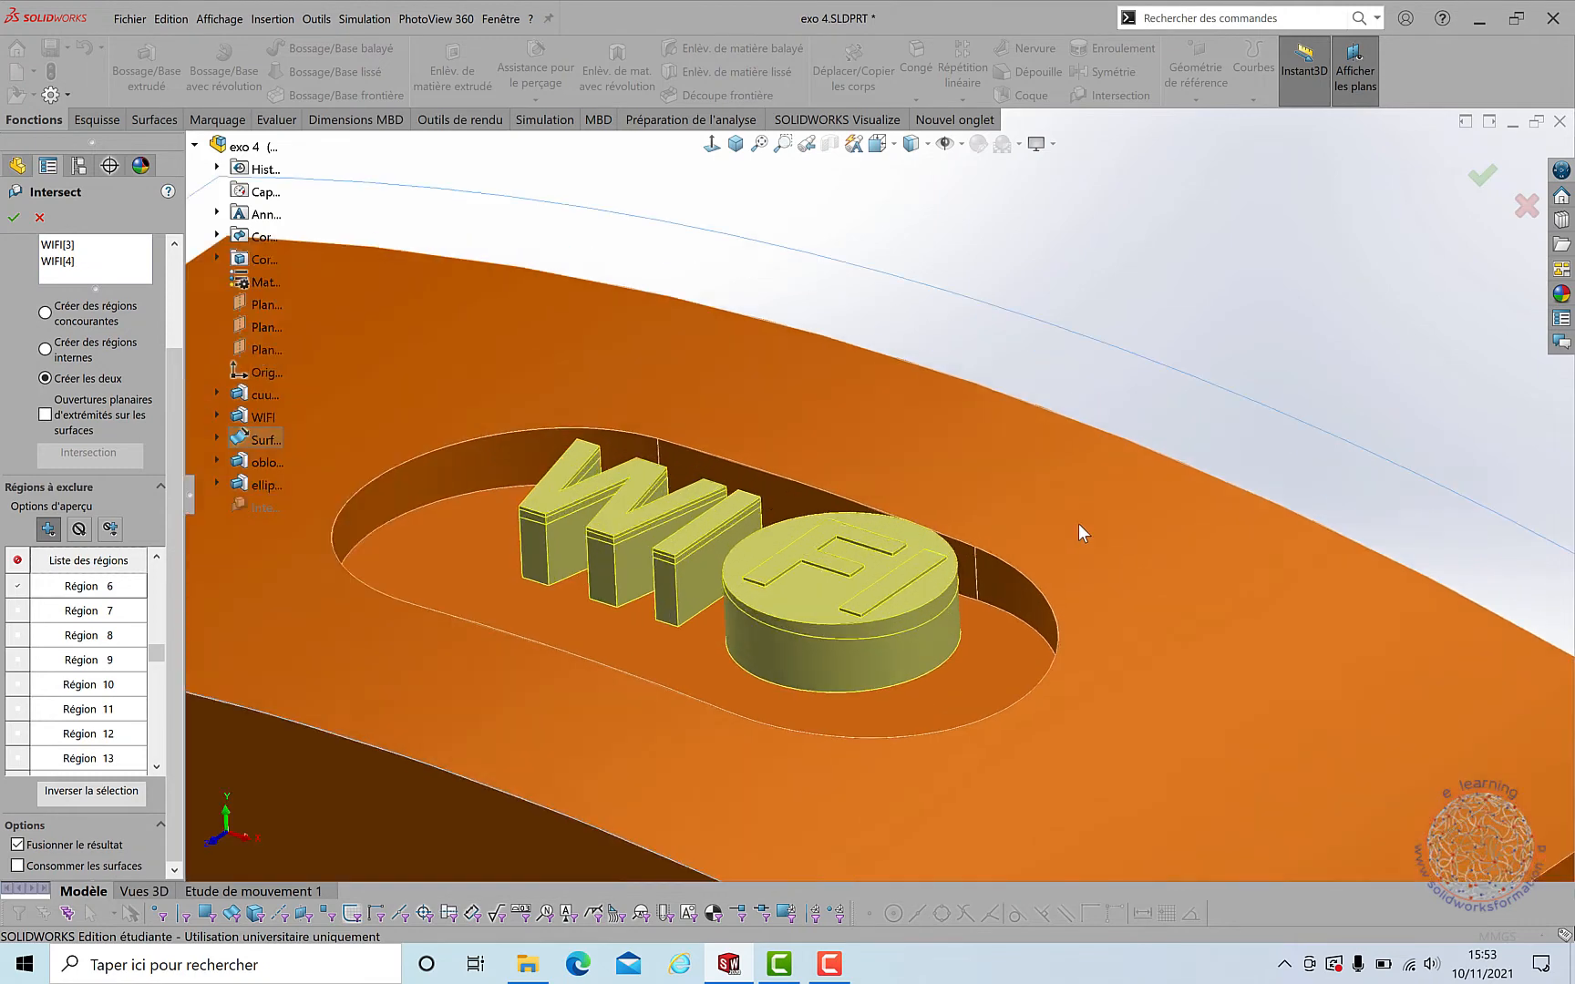
scroll(949, 488, down, 3)
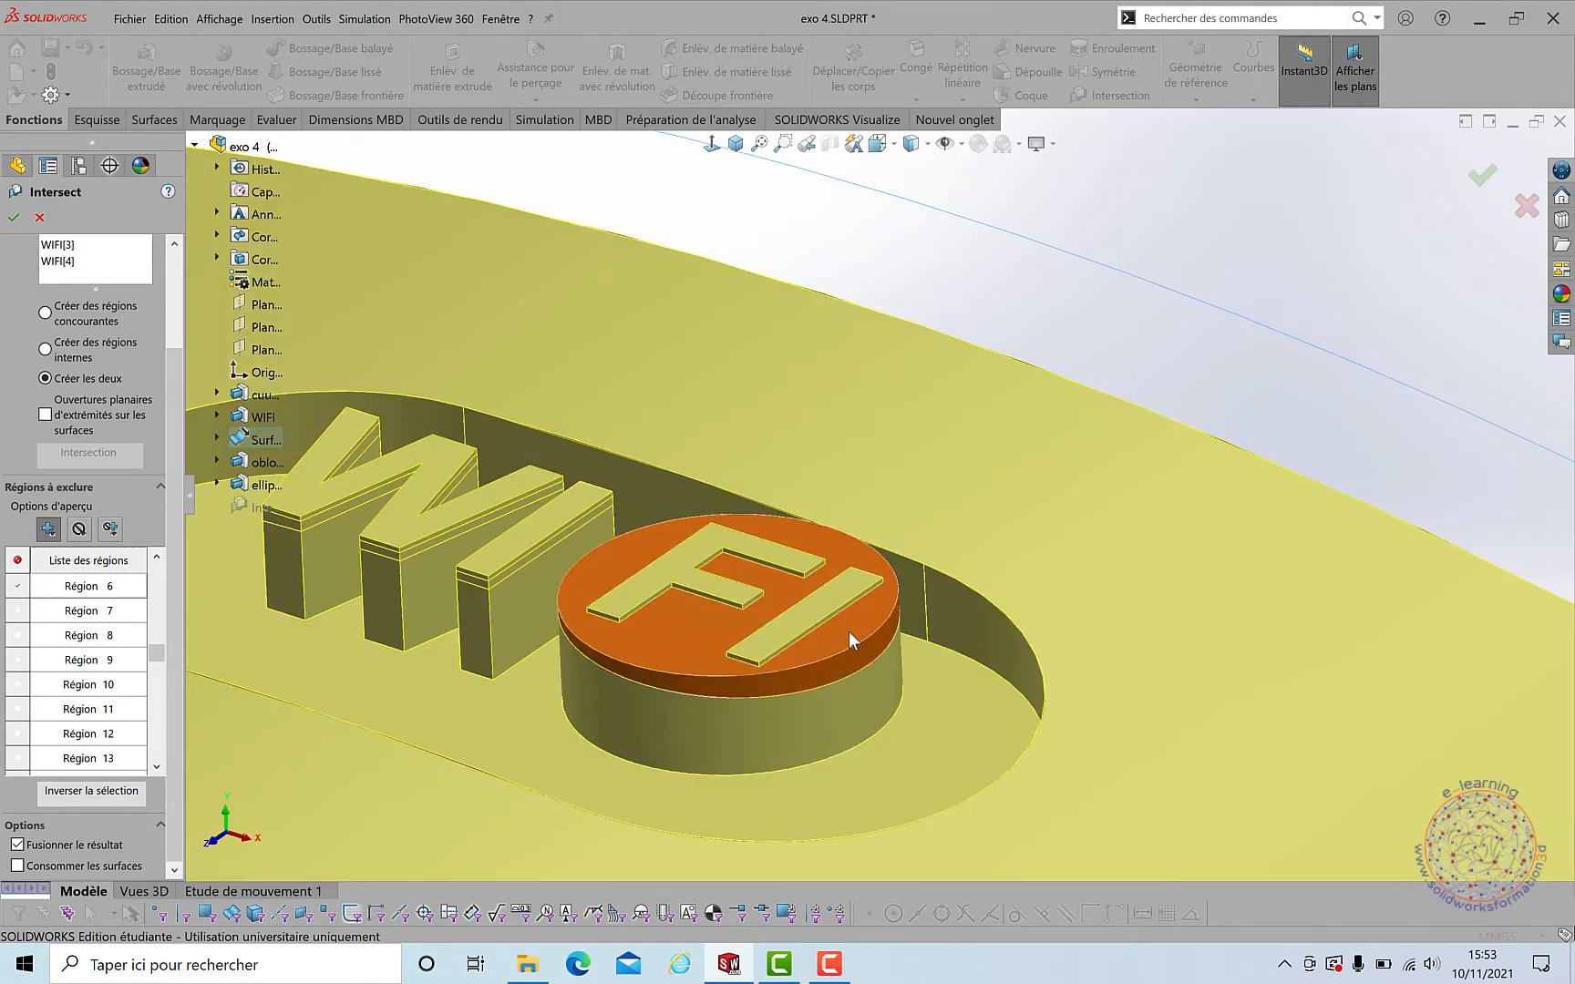
click(849, 627)
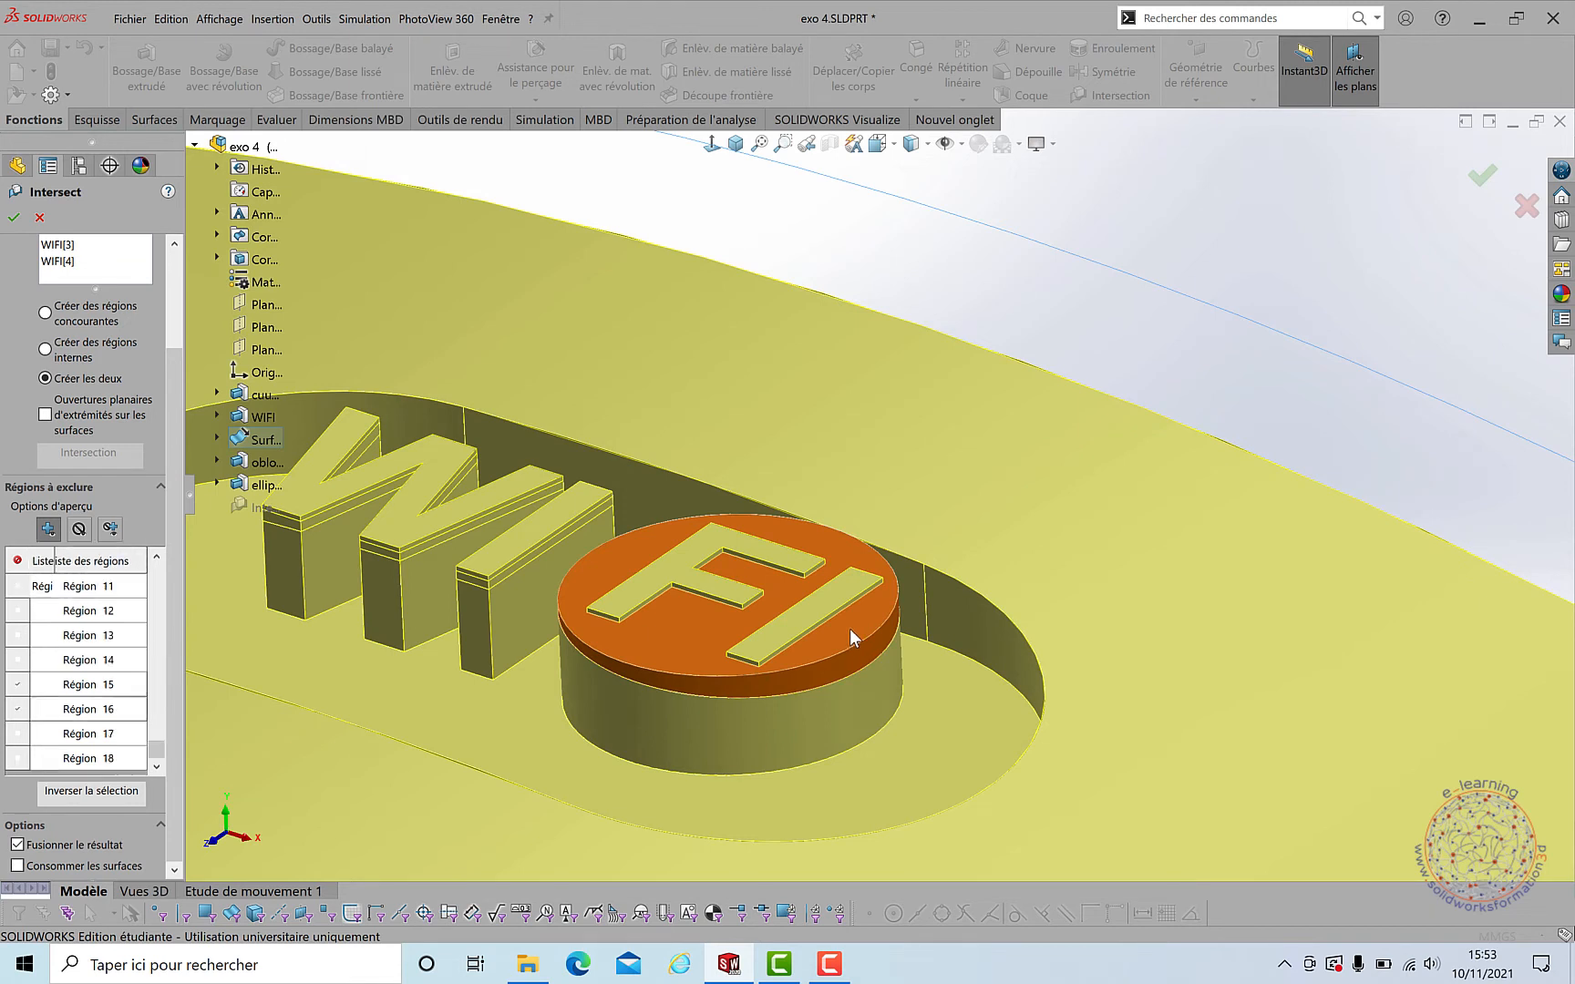
click(683, 559)
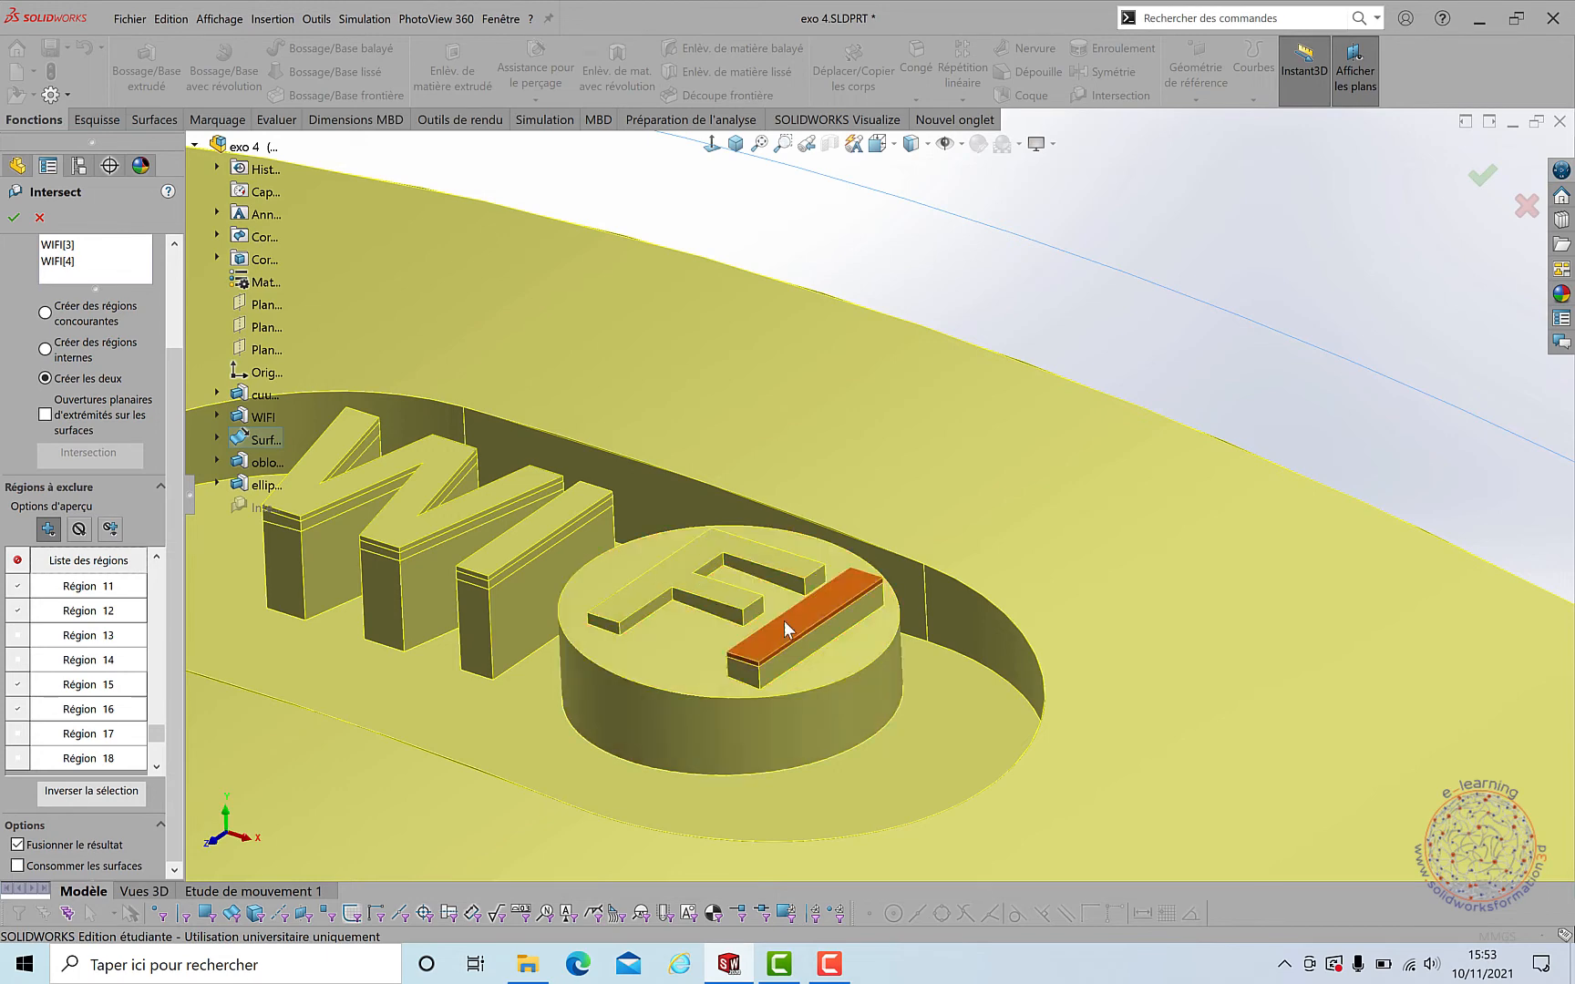
click(682, 578)
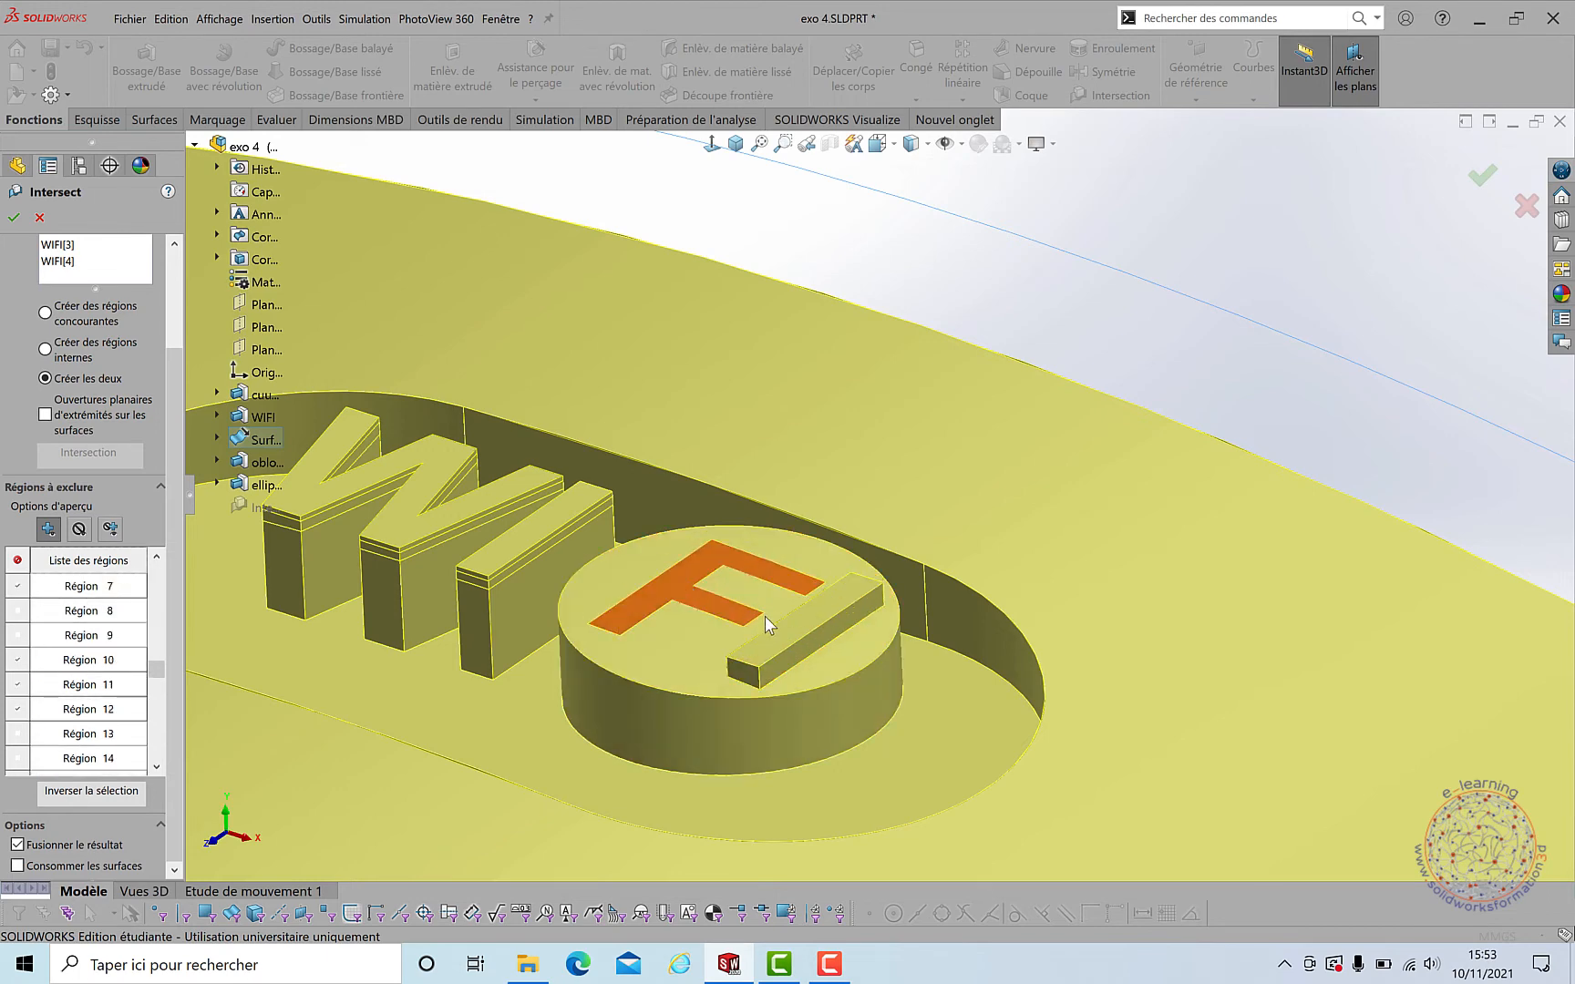
click(782, 629)
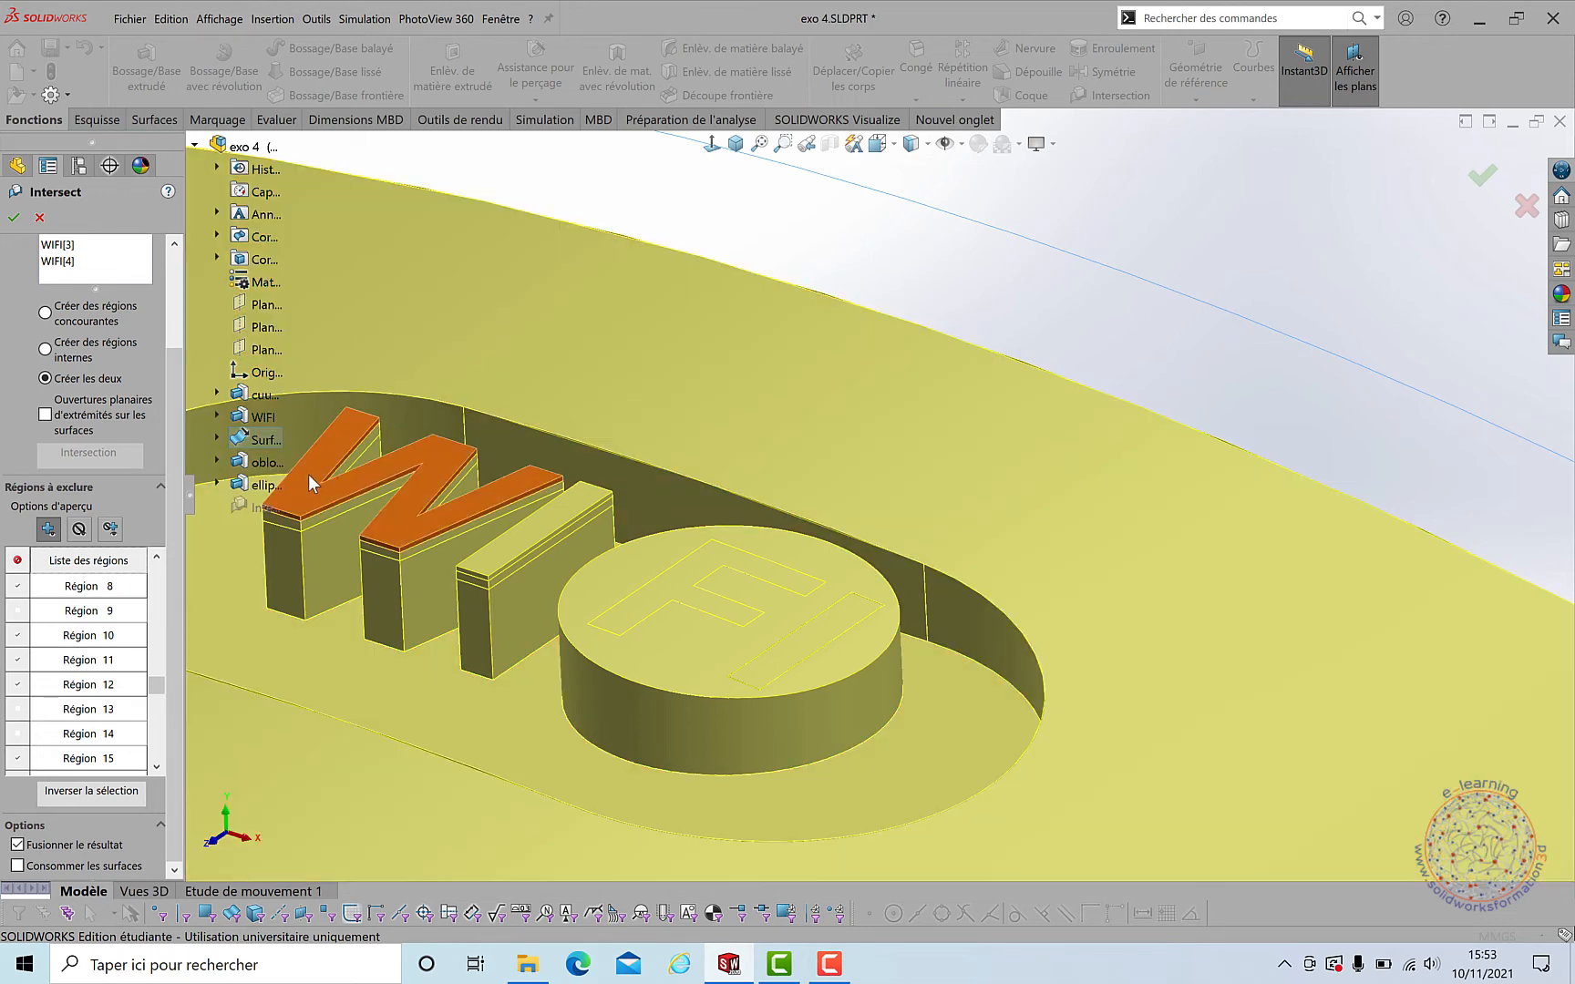
Step: Exclude the upper layers of the W and first I, and the F and I regions inside the ellipse to engrave them
click(310, 474)
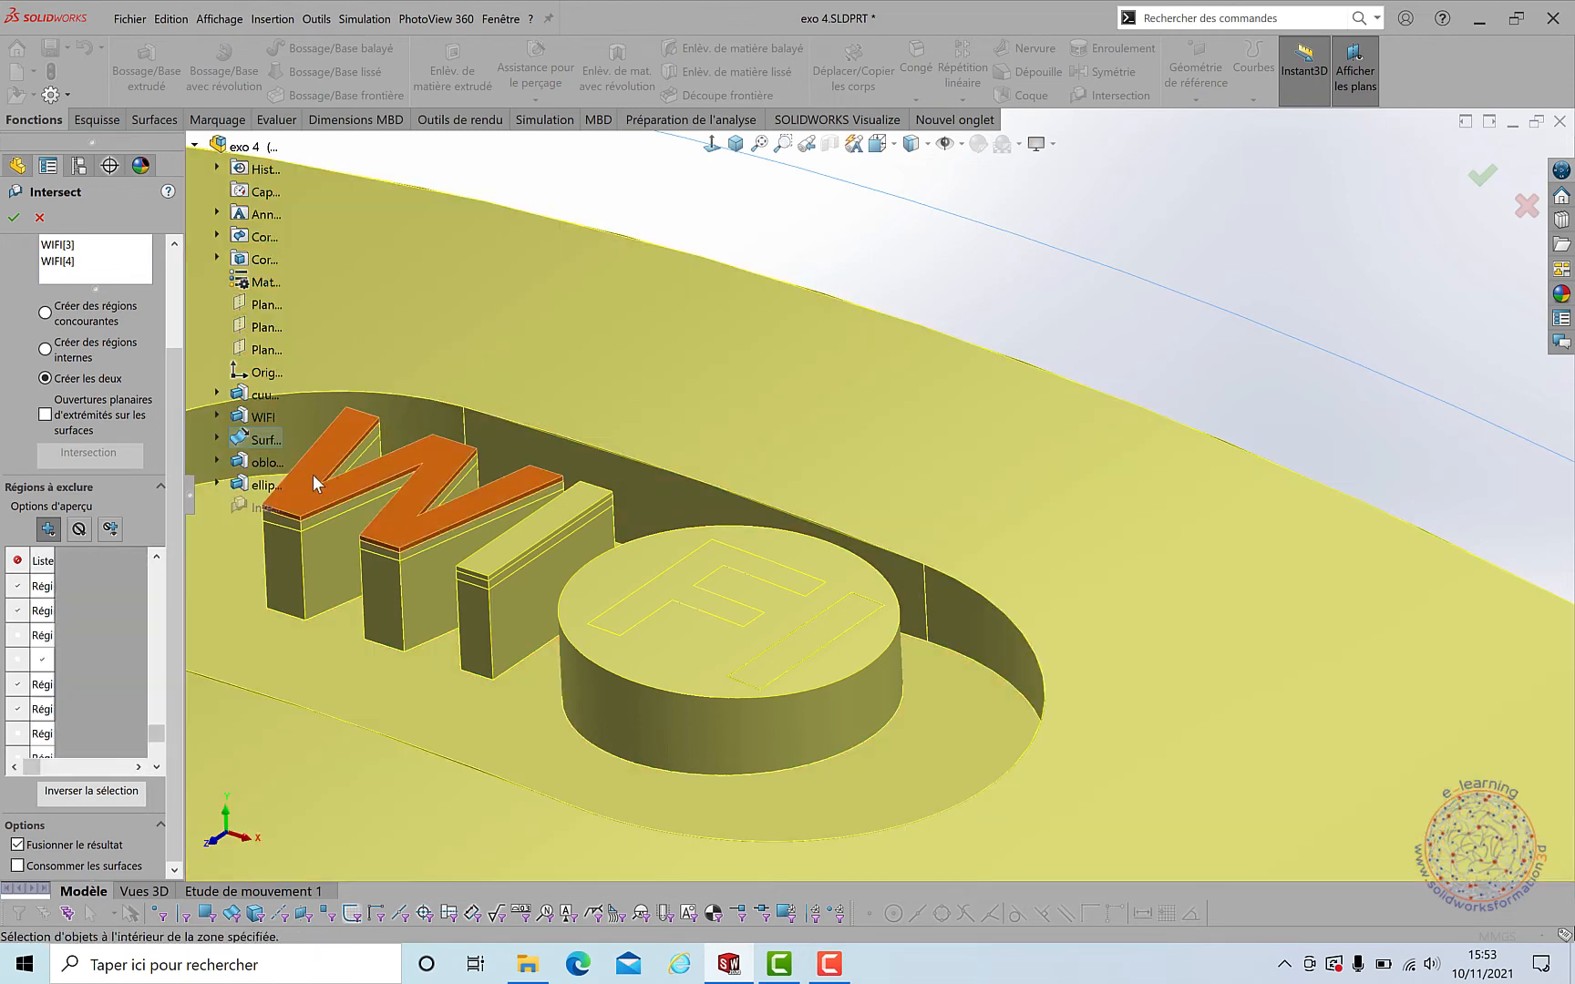
click(390, 498)
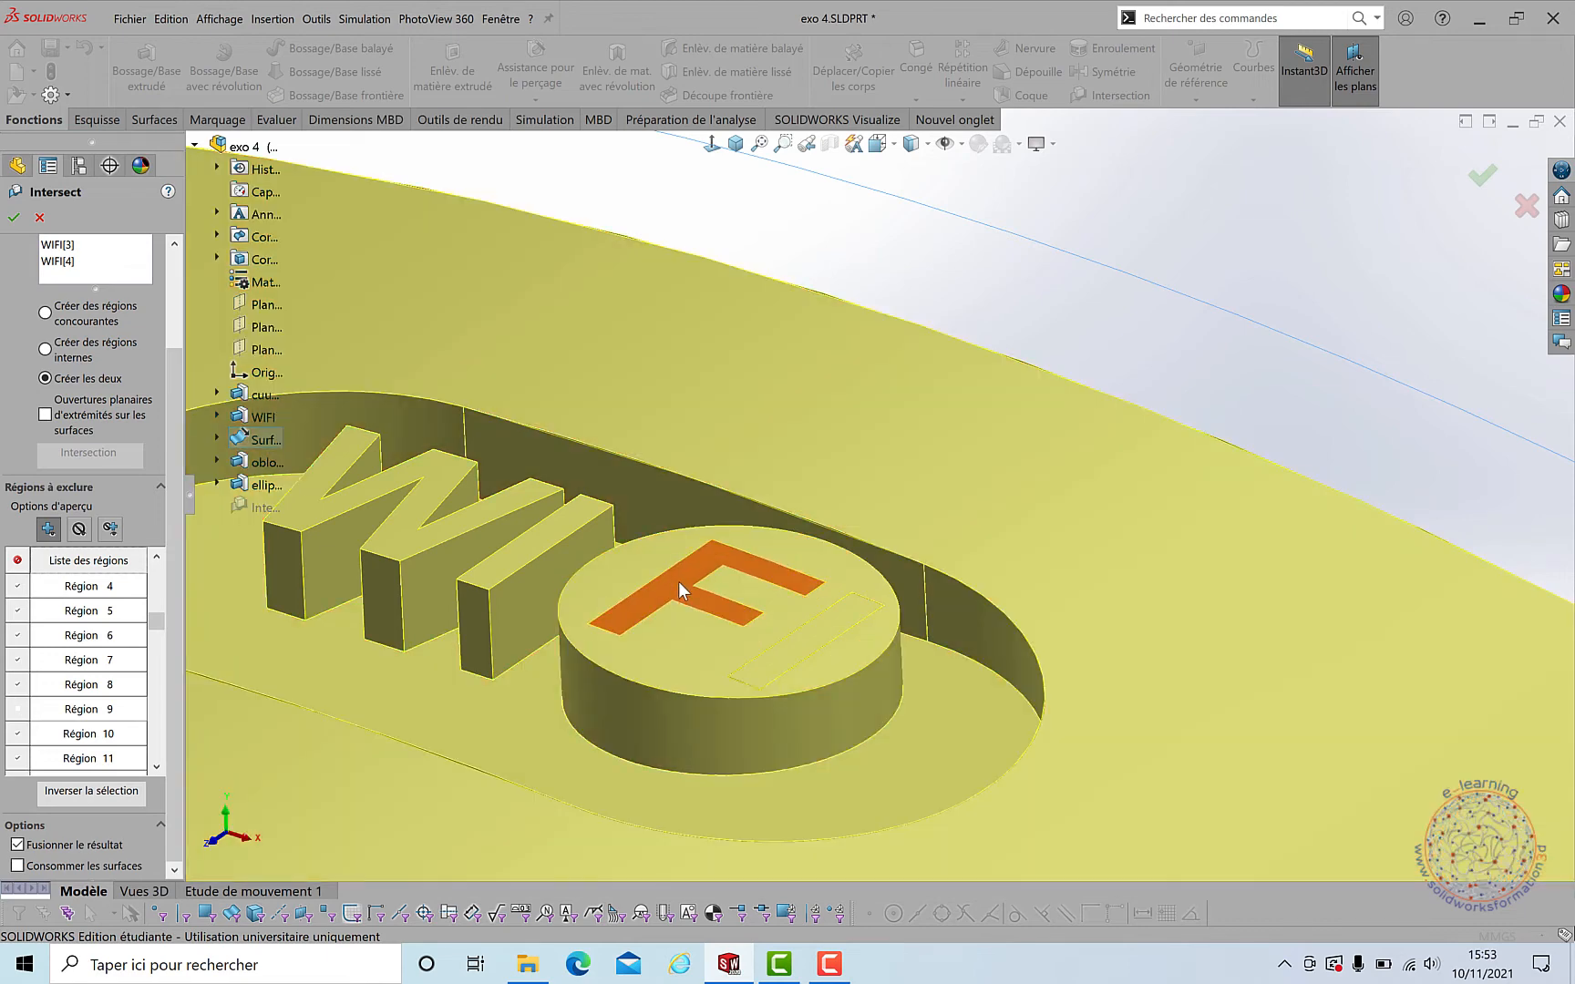
click(679, 582)
click(814, 633)
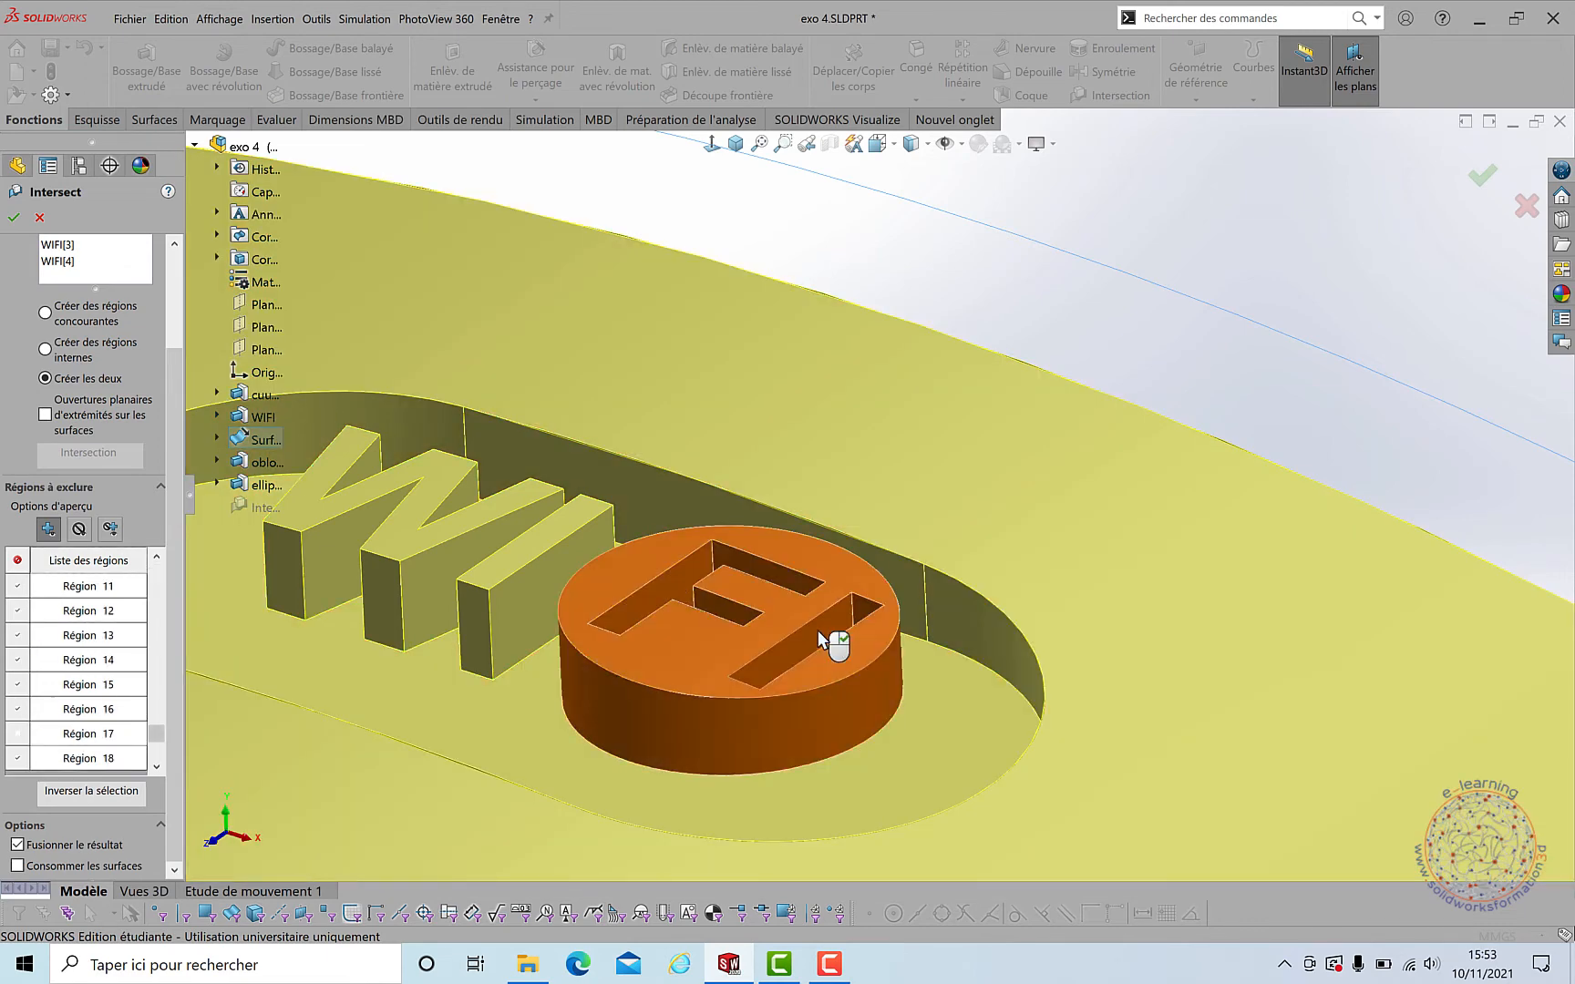
Step: Enable Consommer les surfaces with Fusionner le résultat kept on, and complete the Intersect feature
scroll(776, 465, up, 8)
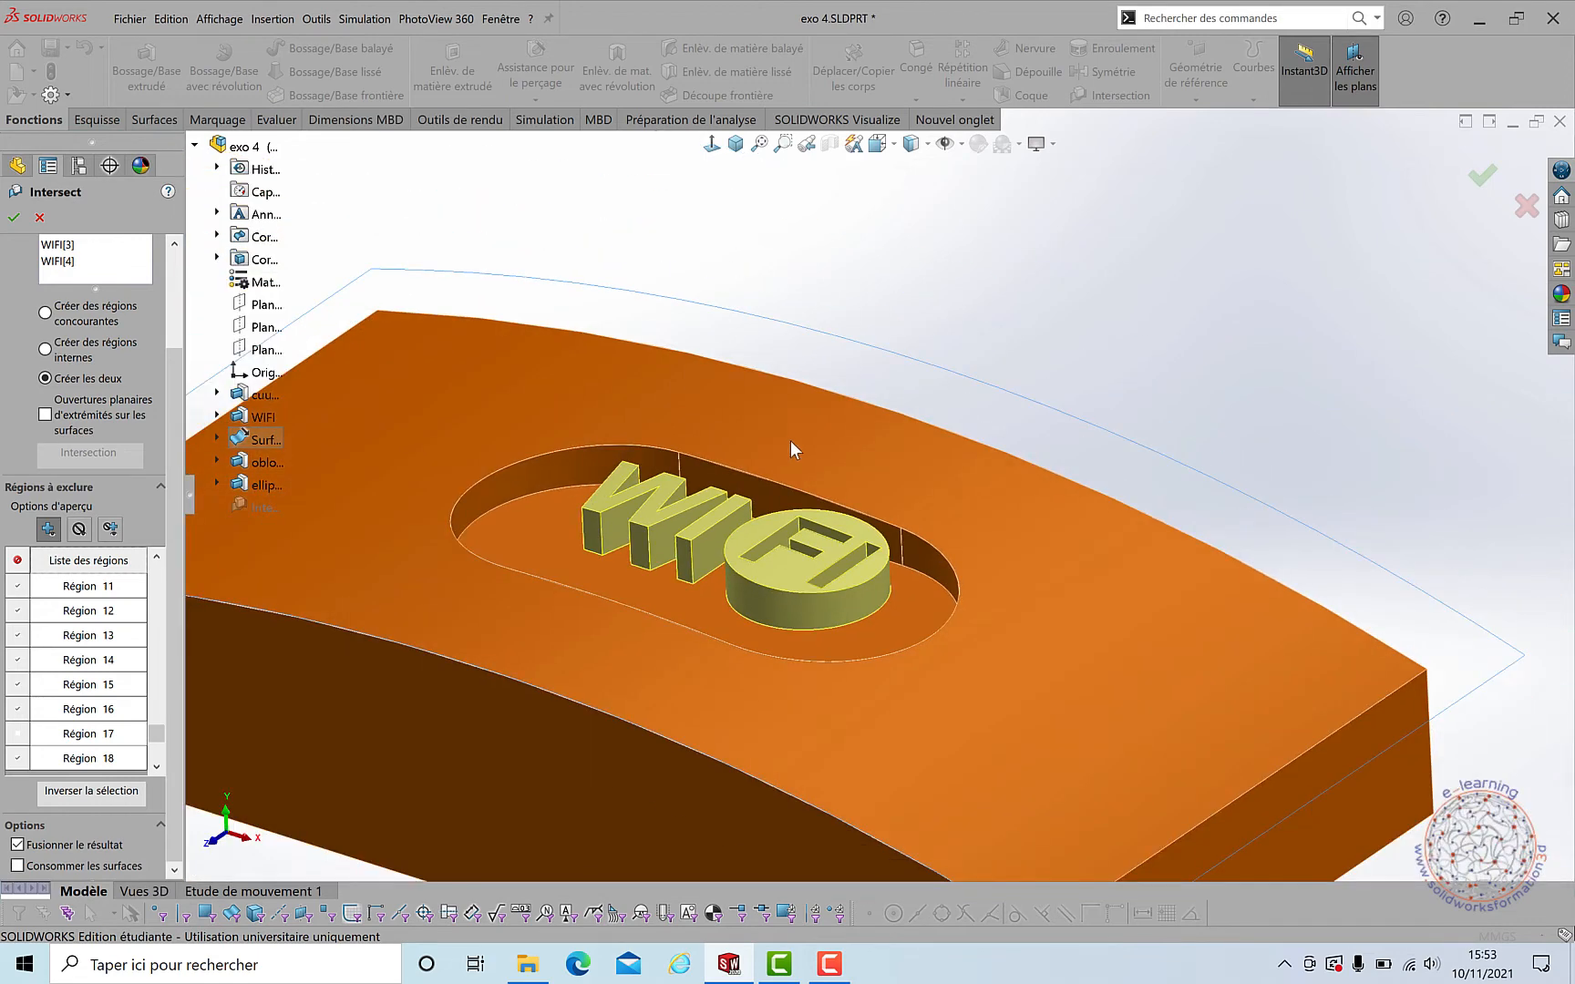
mouse_move(920, 374)
middle_down()
mouse_move(833, 405)
mouse_move(805, 398)
mouse_move(974, 467)
mouse_move(913, 606)
mouse_move(907, 333)
mouse_move(928, 327)
mouse_move(910, 362)
middle_up()
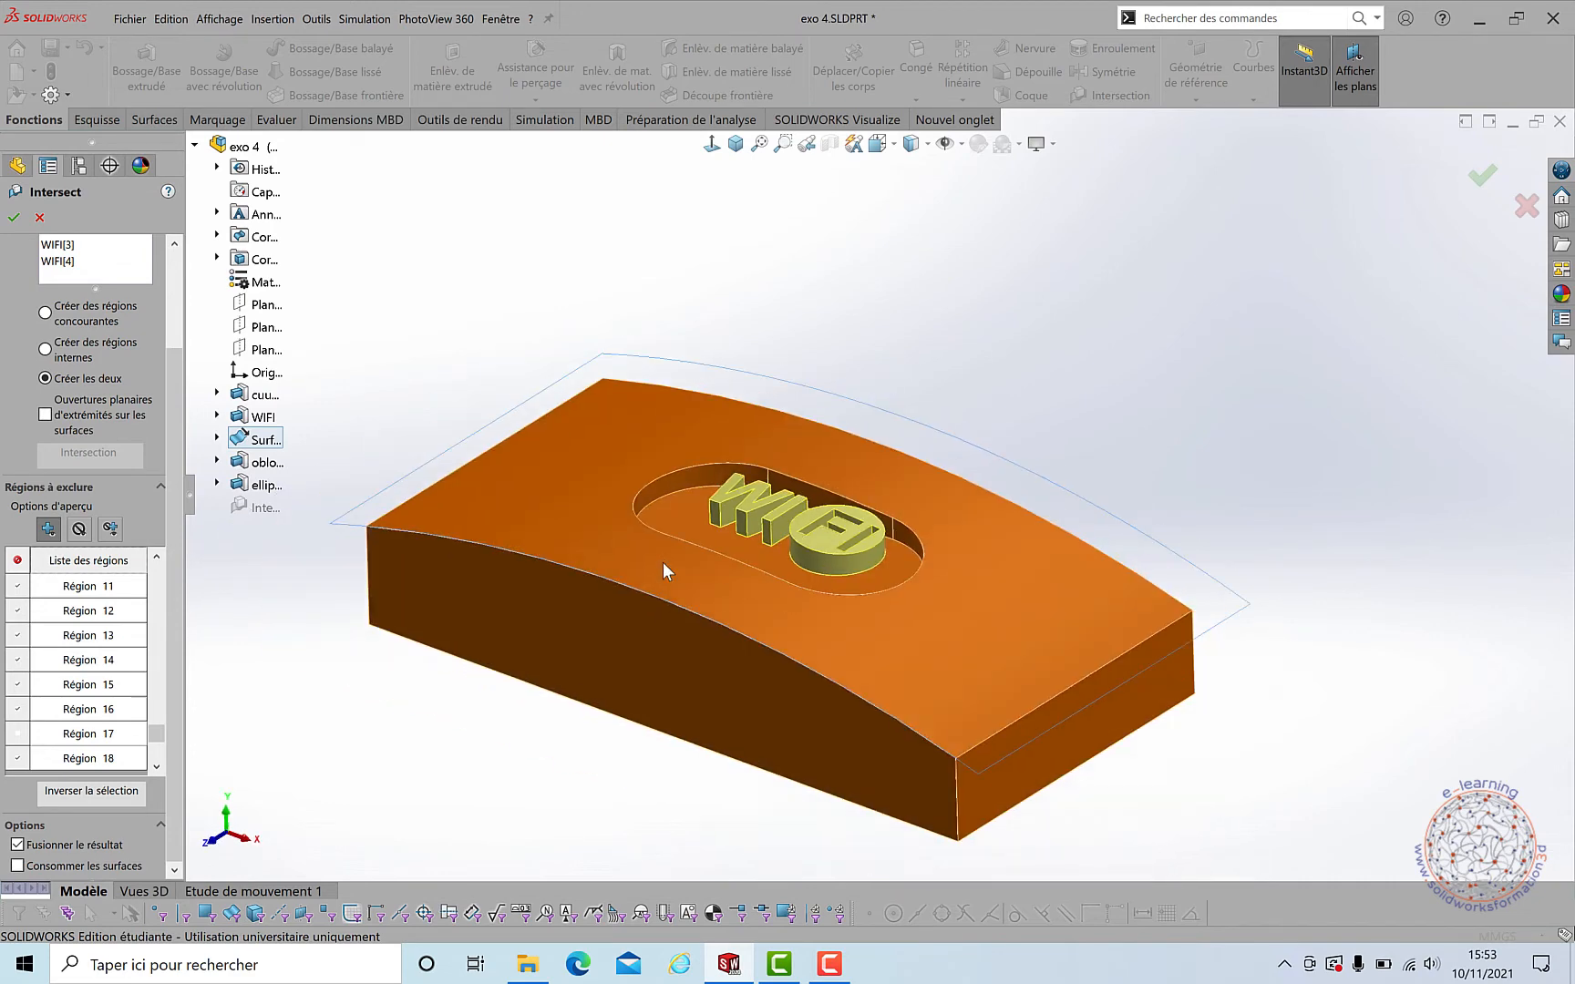
scroll(806, 379, up, 2)
middle_drag(896, 373, 896, 412)
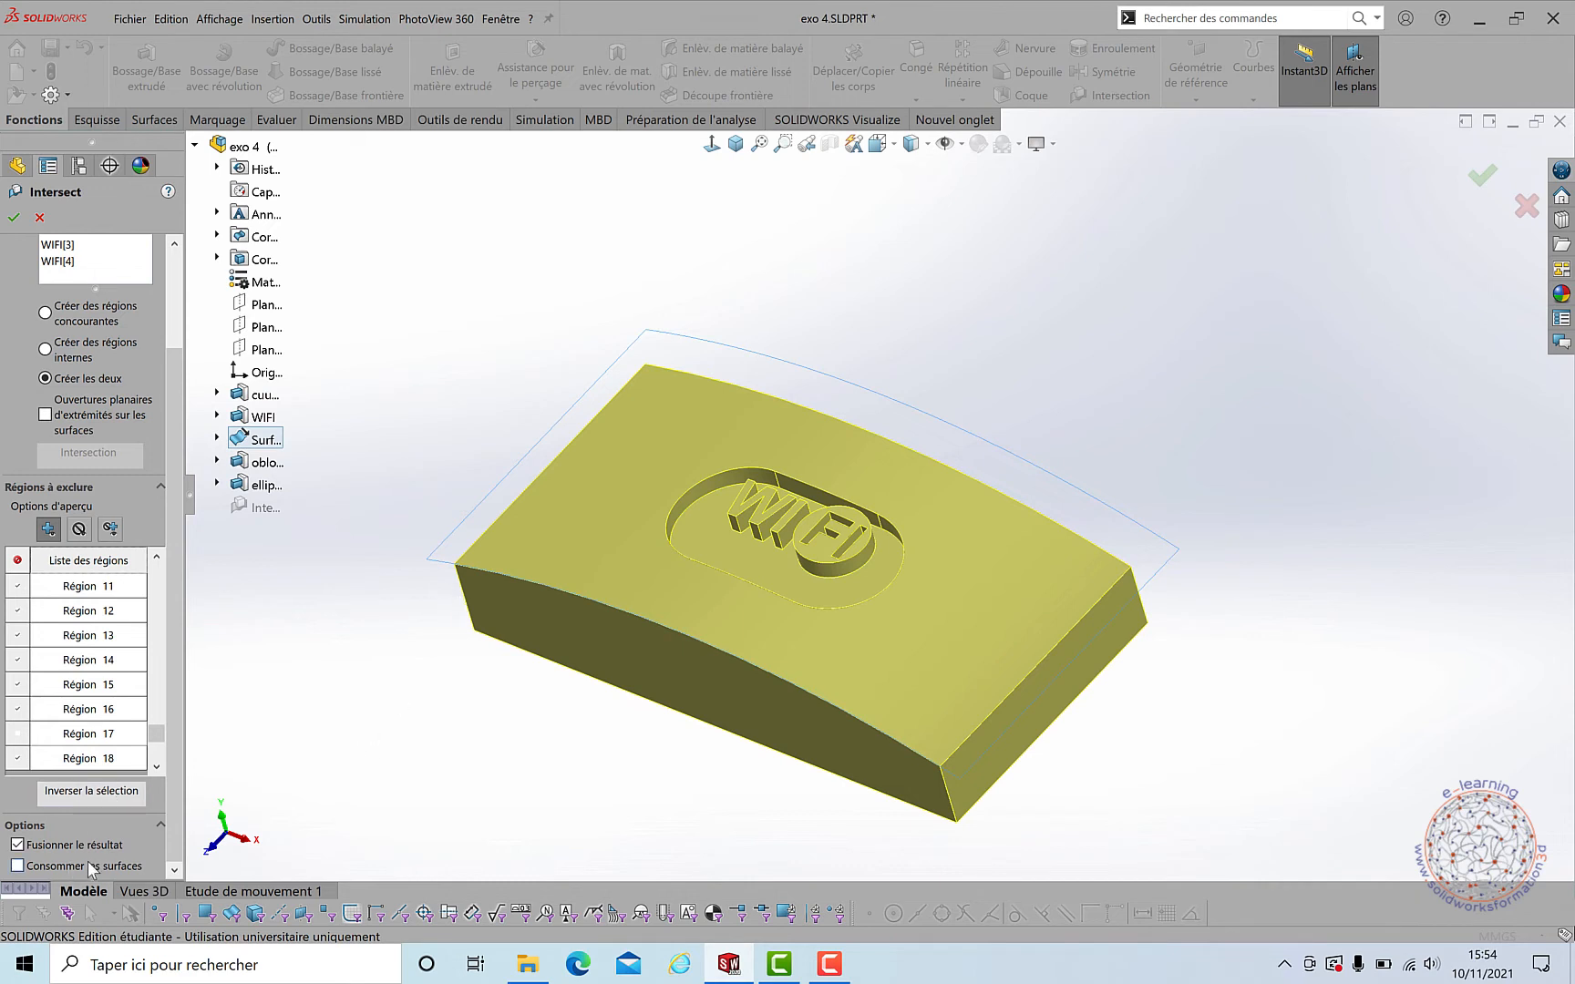
click(17, 867)
click(15, 219)
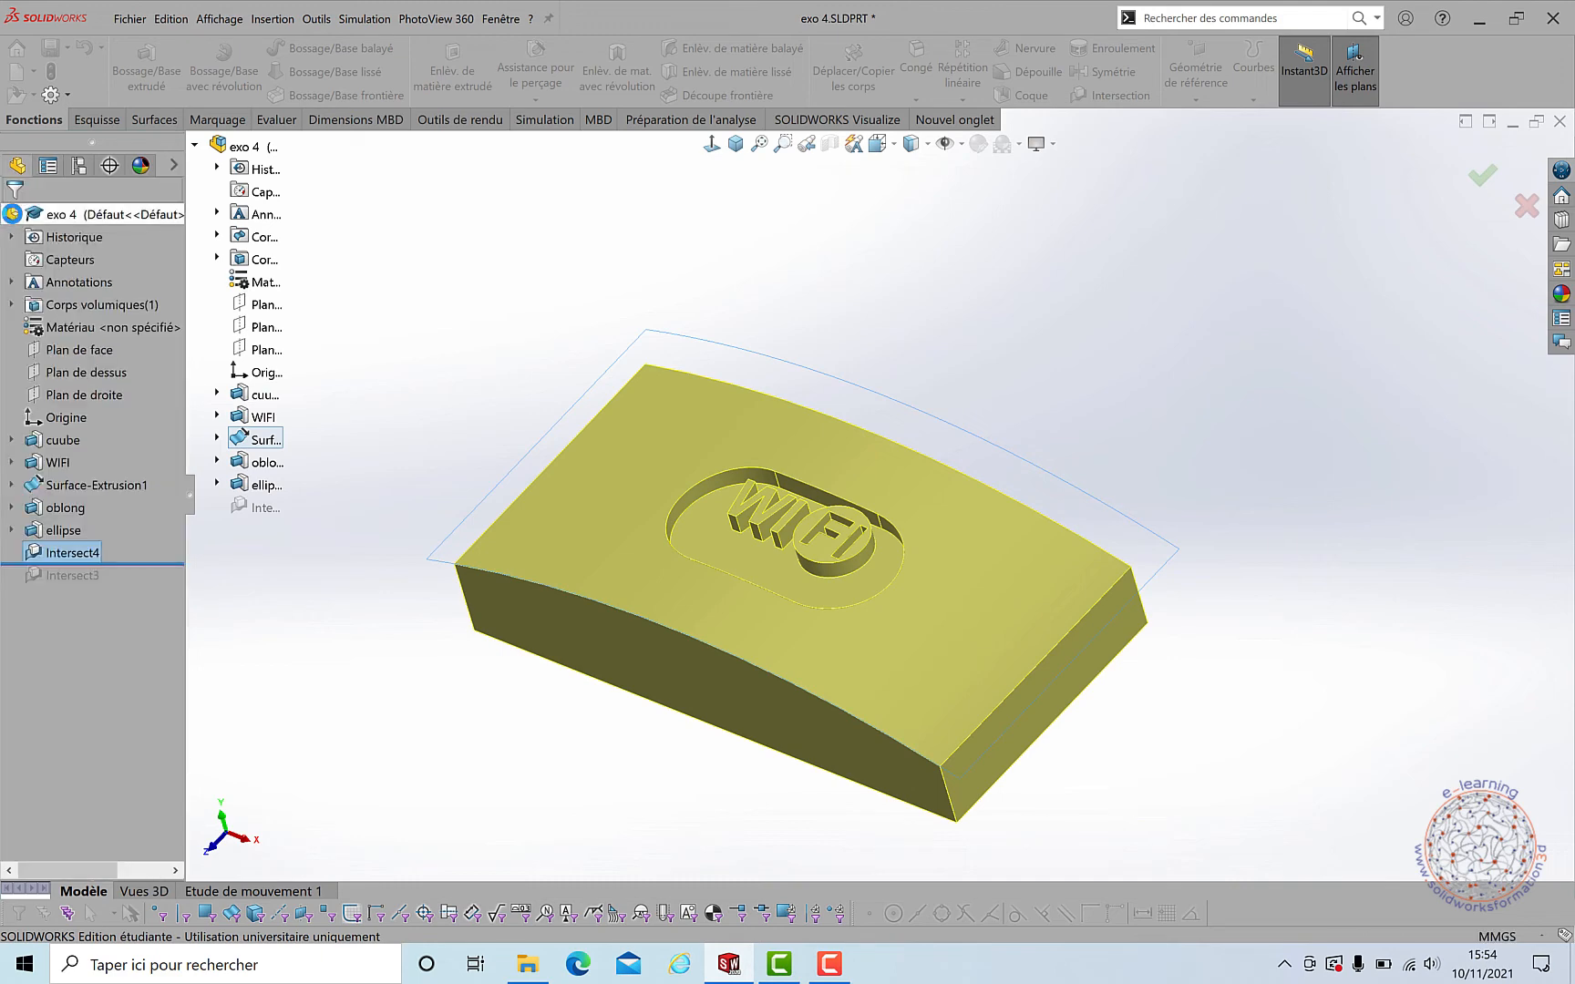
middle_drag(450, 390, 752, 371)
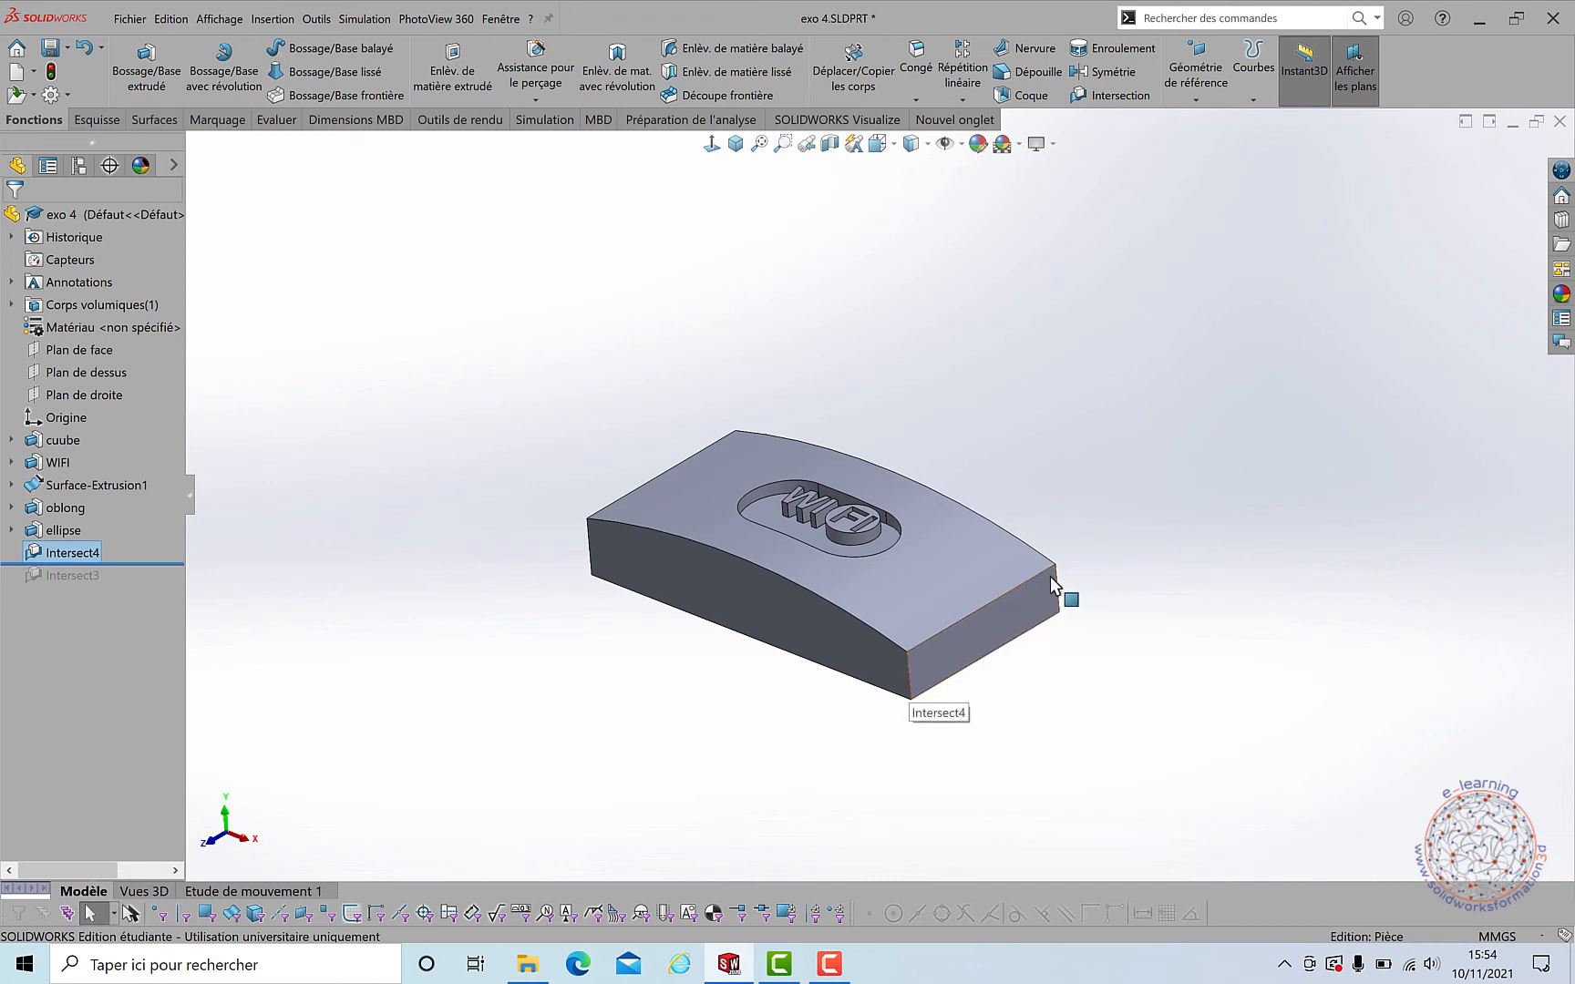
middle_drag(594, 436, 638, 510)
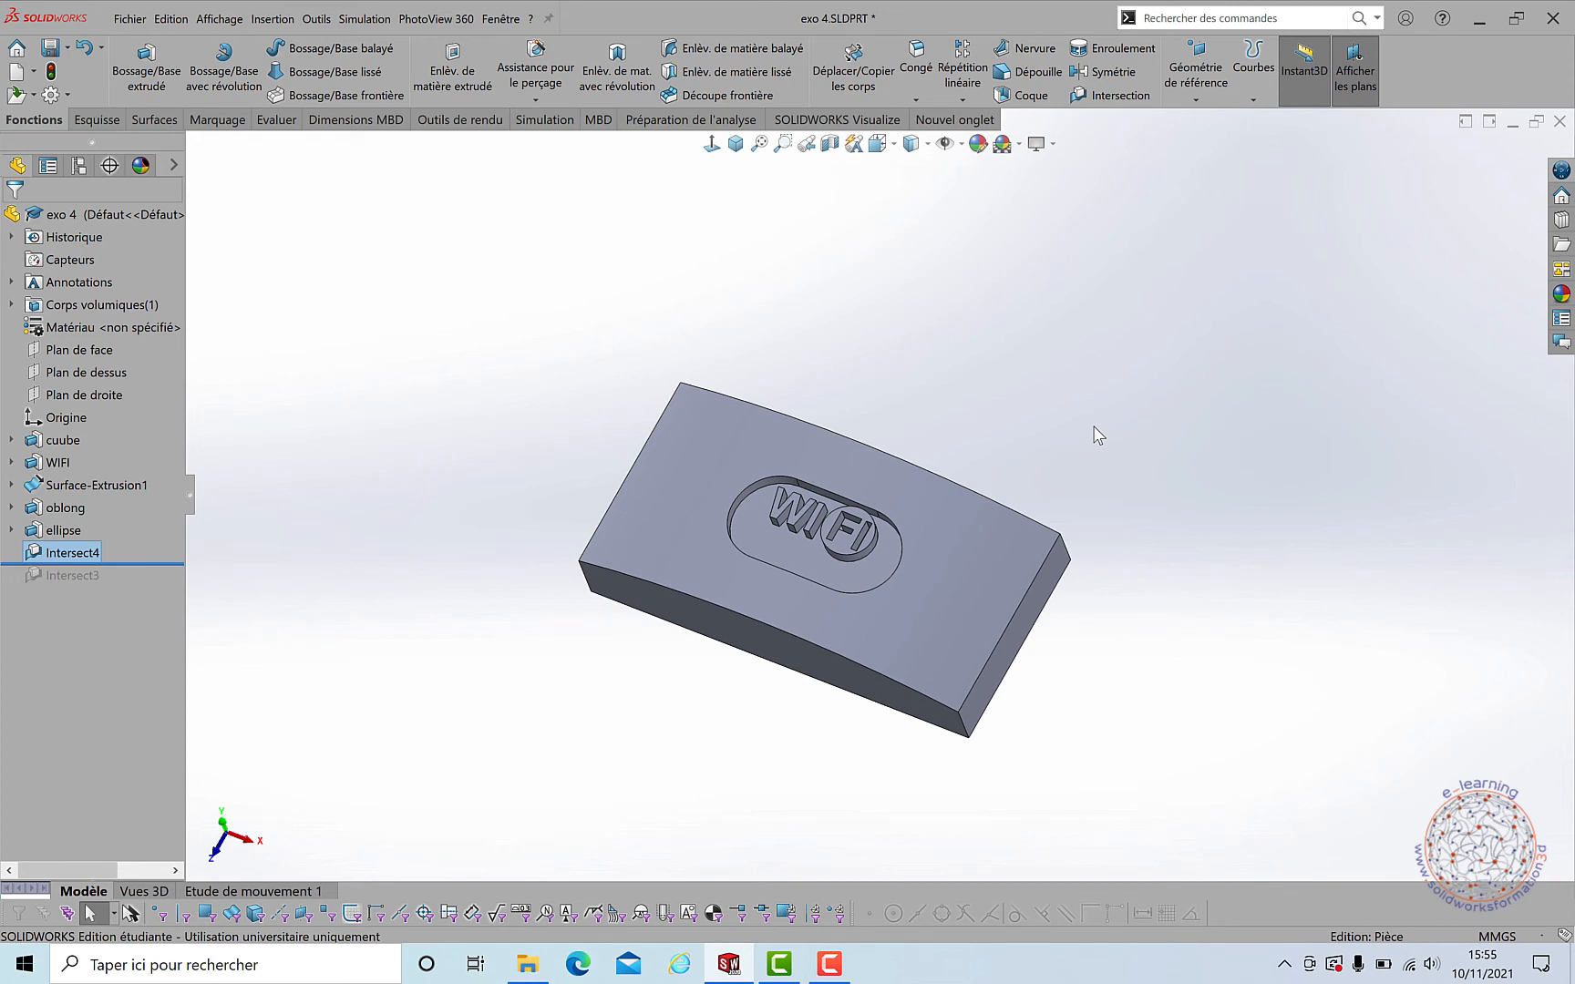
scroll(898, 516, down, 5)
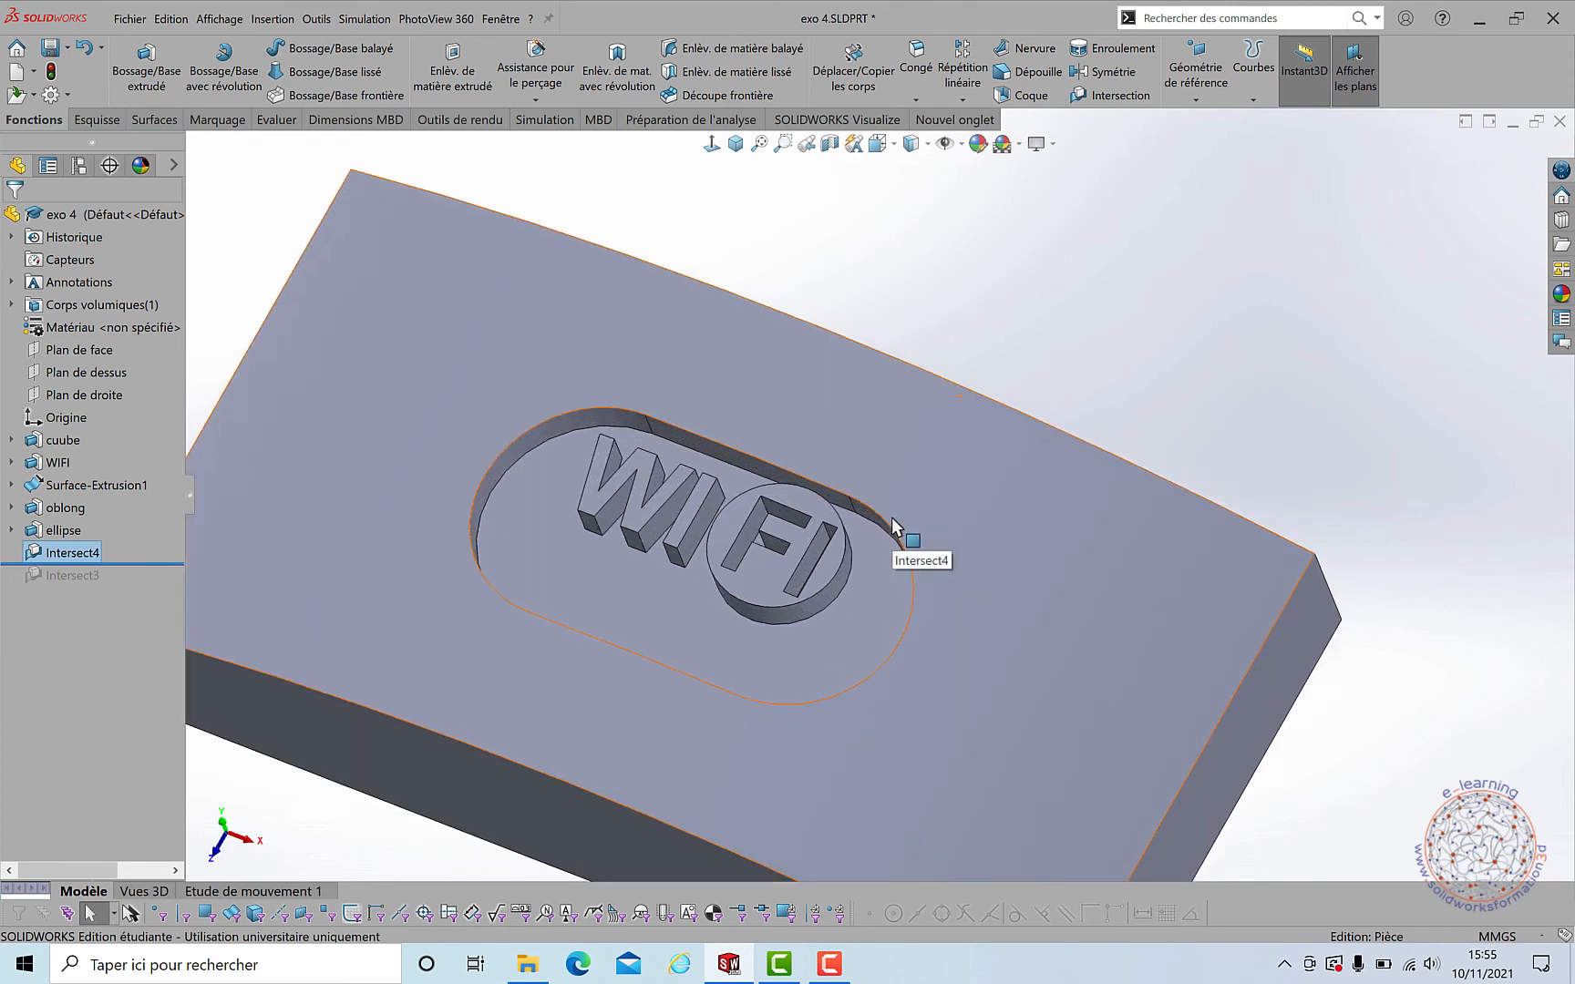
scroll(891, 517, up, 5)
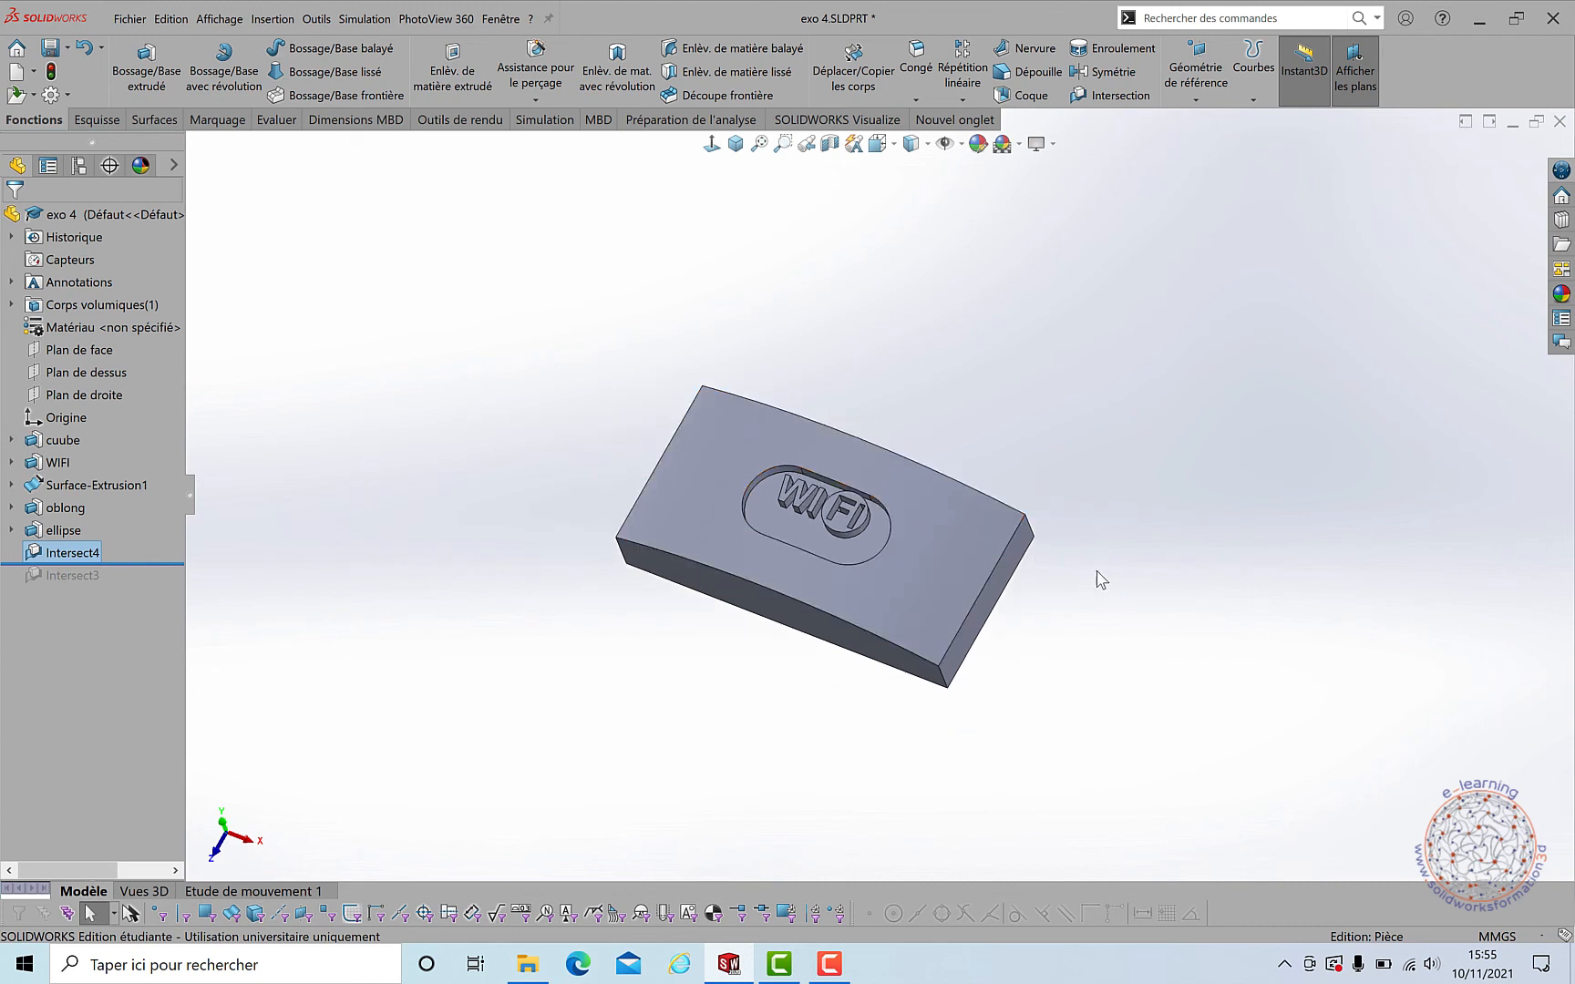